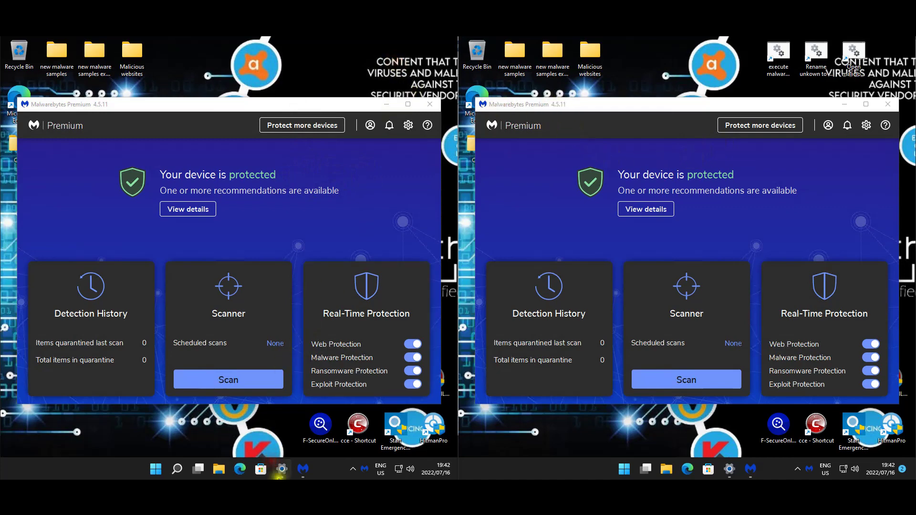
Step: View the second machine's Accounts page showing a local Administrator, then close the first machine's Settings
click(729, 469)
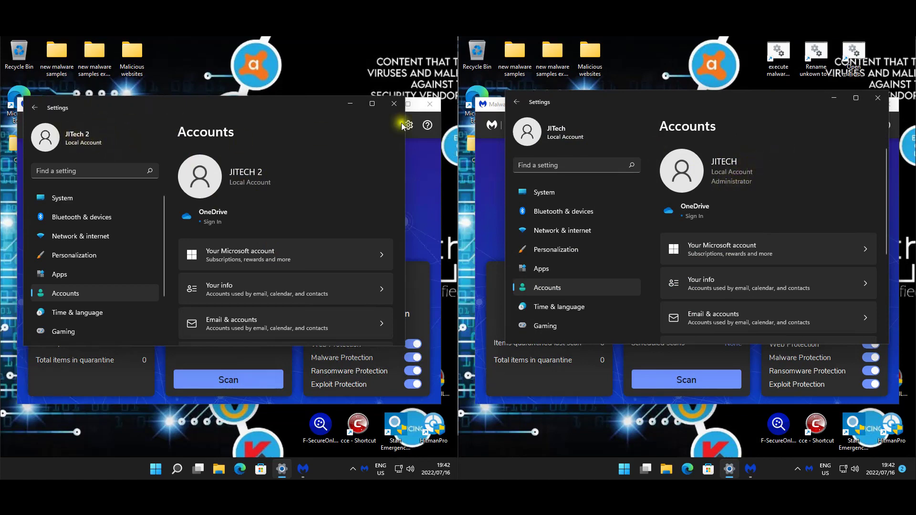
click(396, 106)
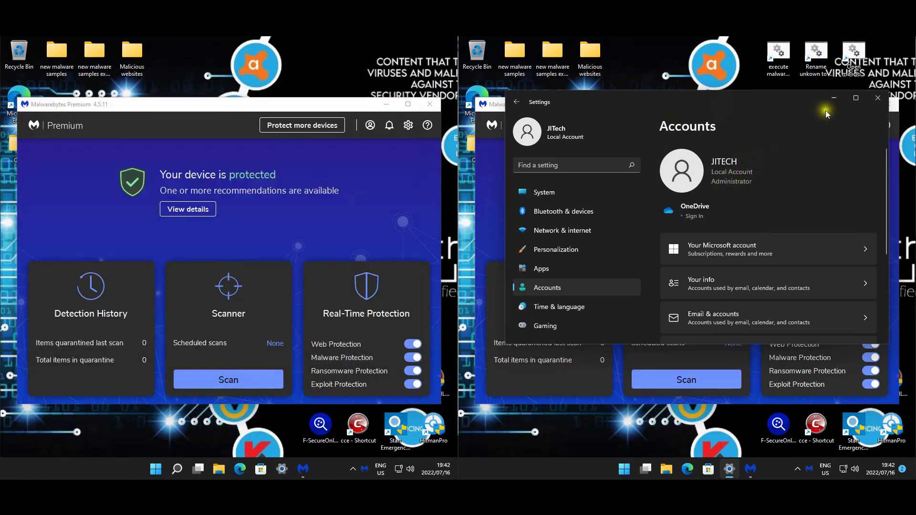
Step: Close the second machine's Settings and show Malwarebytes Security settings on both machines
click(879, 99)
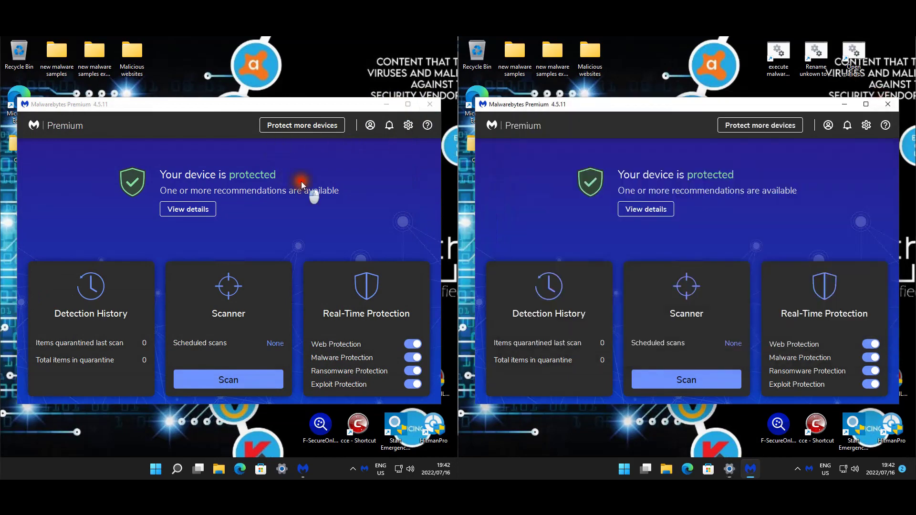
click(407, 125)
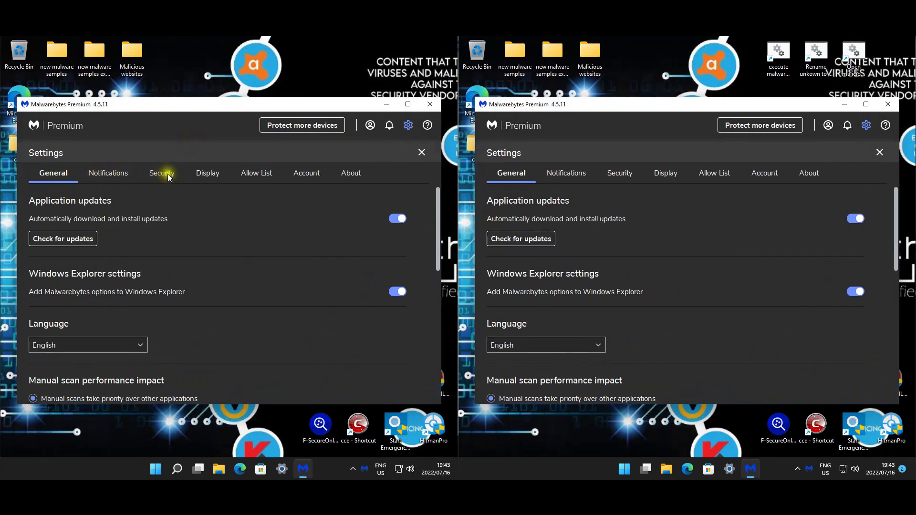
click(163, 173)
click(620, 173)
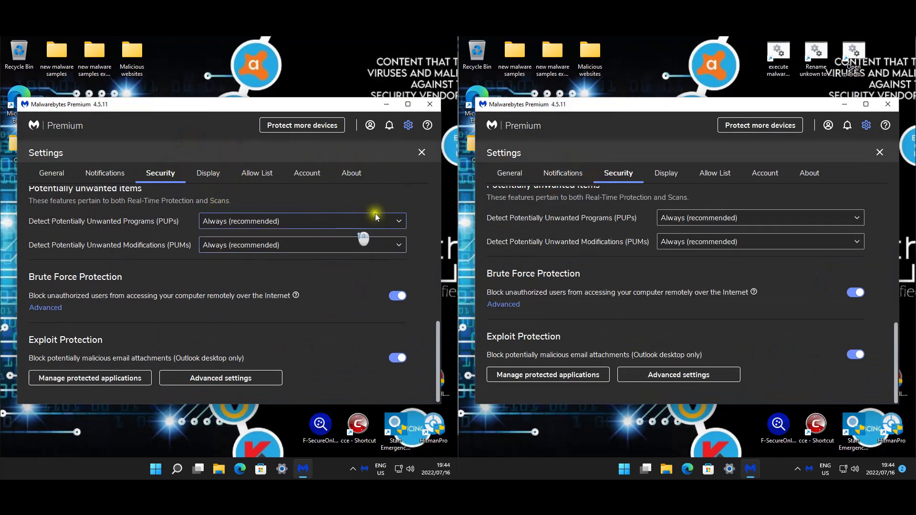
Step: Reveal Brute Force Protection: port 3389, block for 5 minutes after 5 failed attempts in 5 minutes
scroll(375, 214, up, 5)
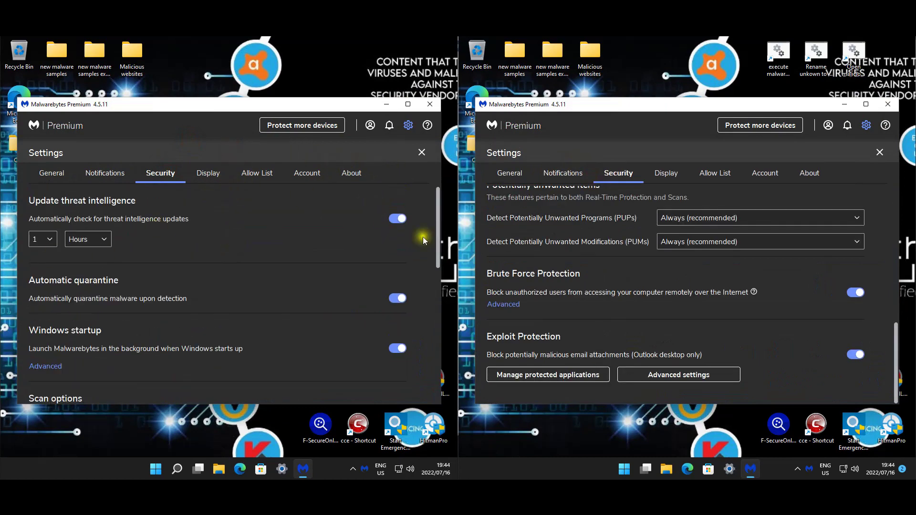
scroll(423, 236, down, 5)
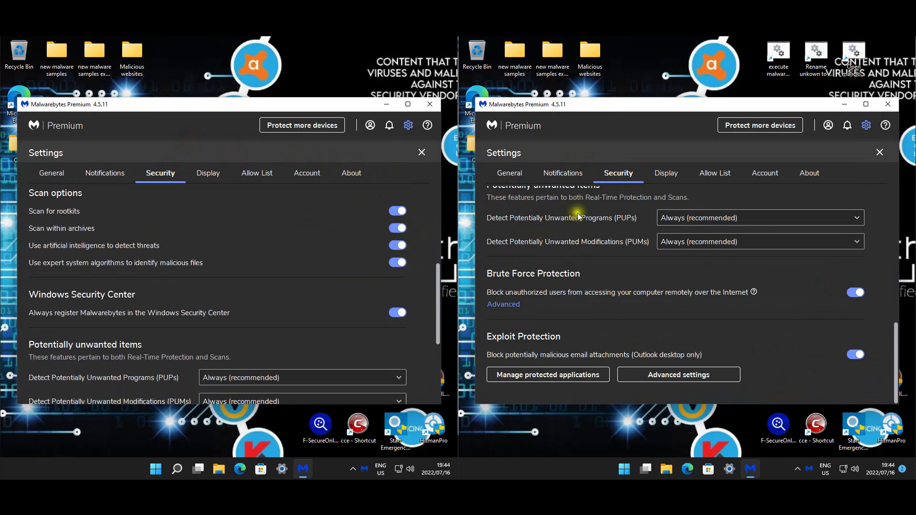
scroll(364, 265, down, 3)
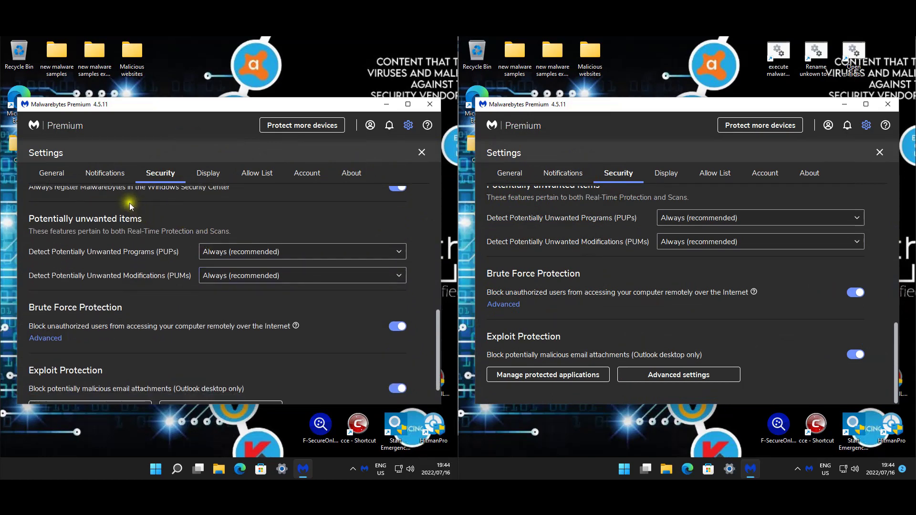
scroll(376, 316, down, 2)
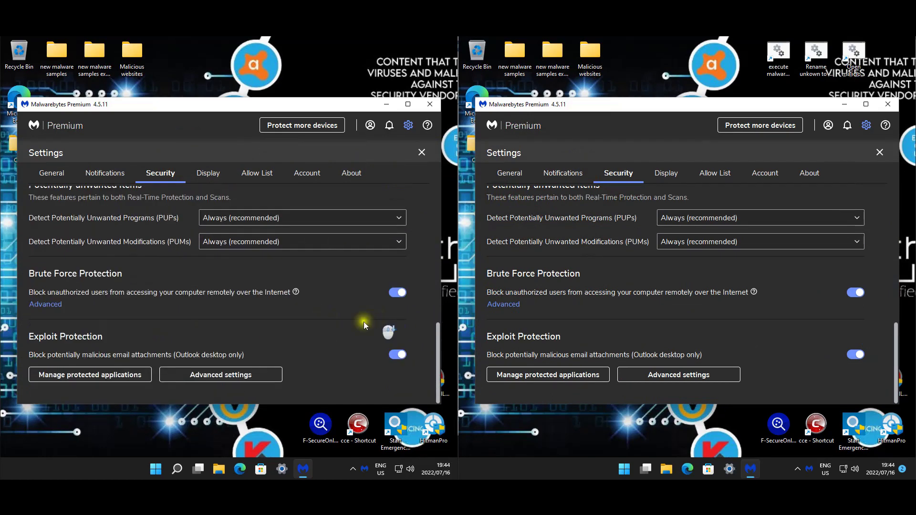
click(47, 305)
scroll(291, 293, down, 2)
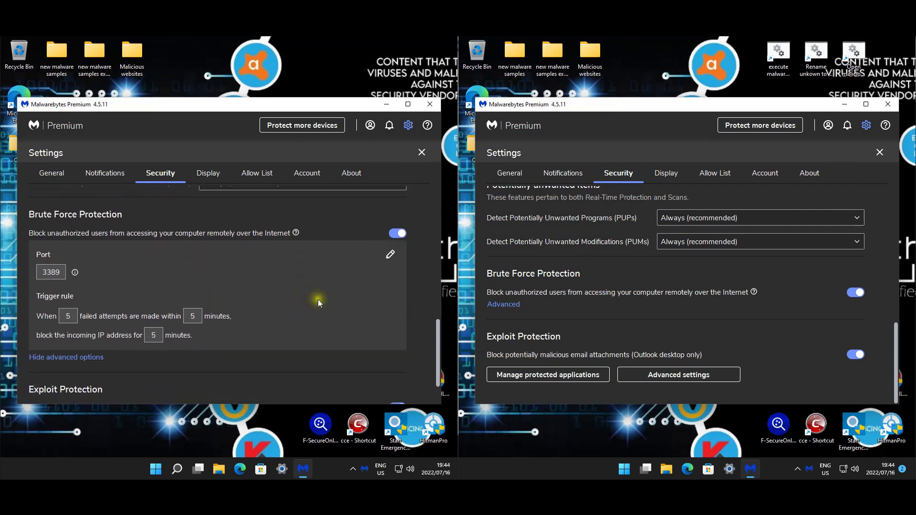
scroll(309, 285, down, 2)
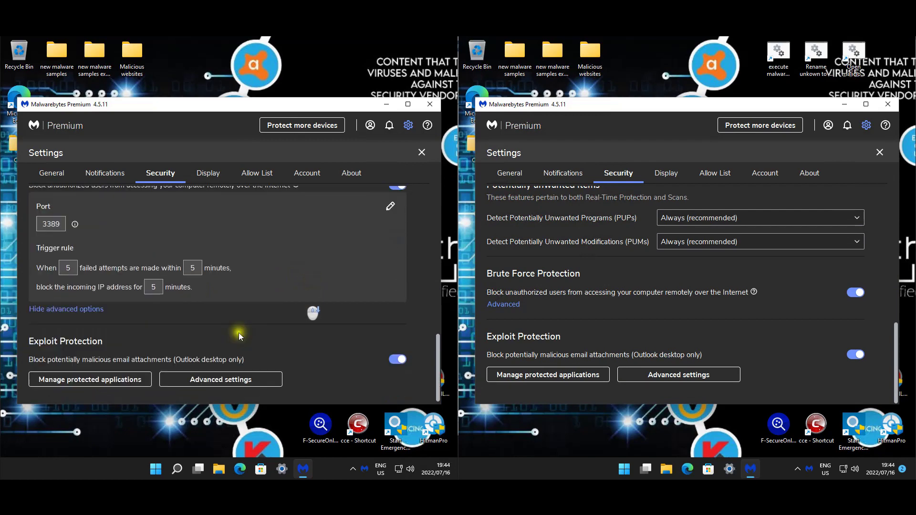
Step: Browse Advanced Exploit Protection's memory, behavior, Java and Penetration Testing tabs, where blocking is on
click(244, 370)
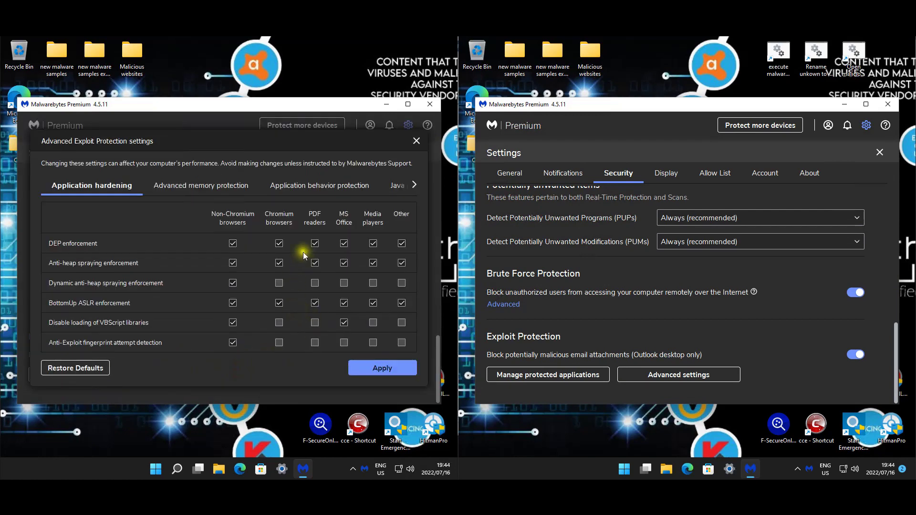
click(233, 283)
click(186, 185)
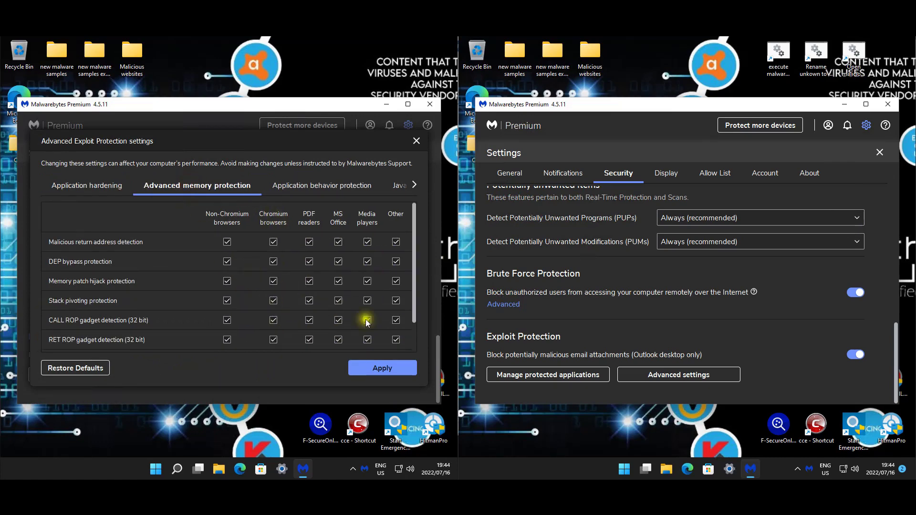
scroll(388, 292, down, 1)
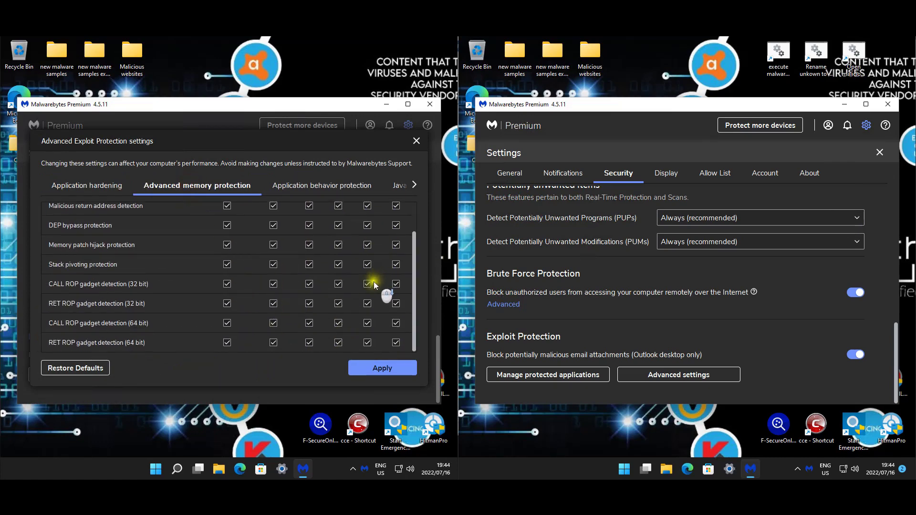
click(306, 188)
click(309, 262)
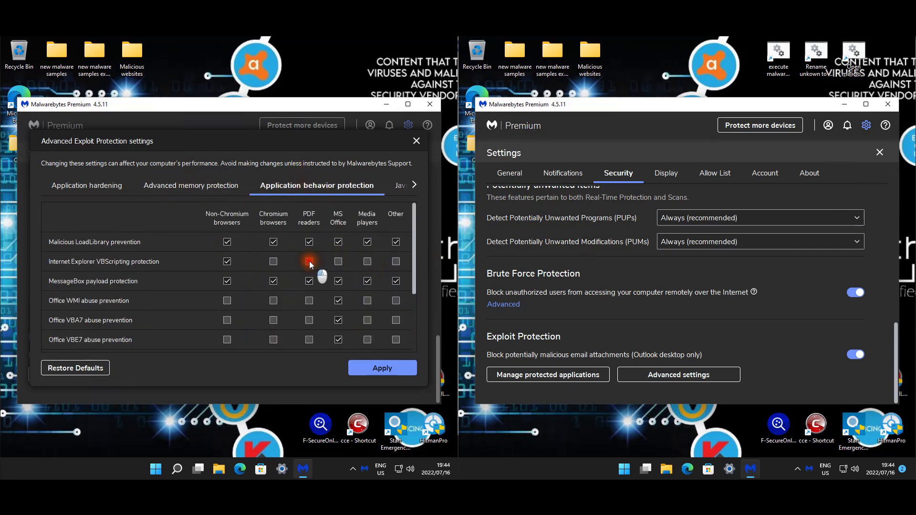
click(273, 262)
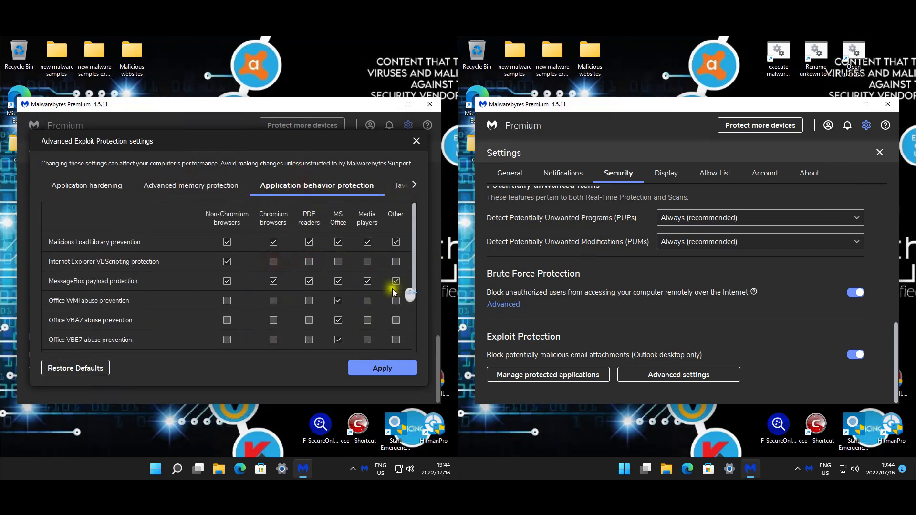
scroll(393, 291, down, 3)
click(414, 185)
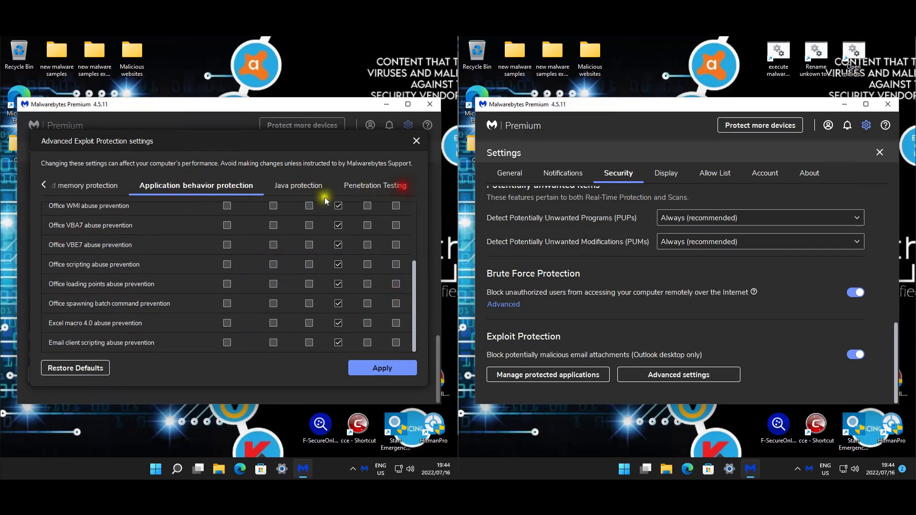
click(289, 186)
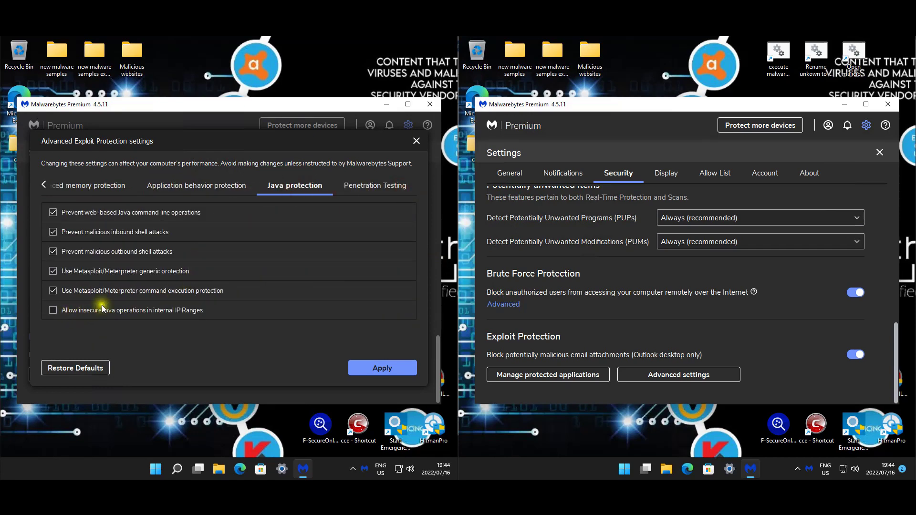
click(367, 184)
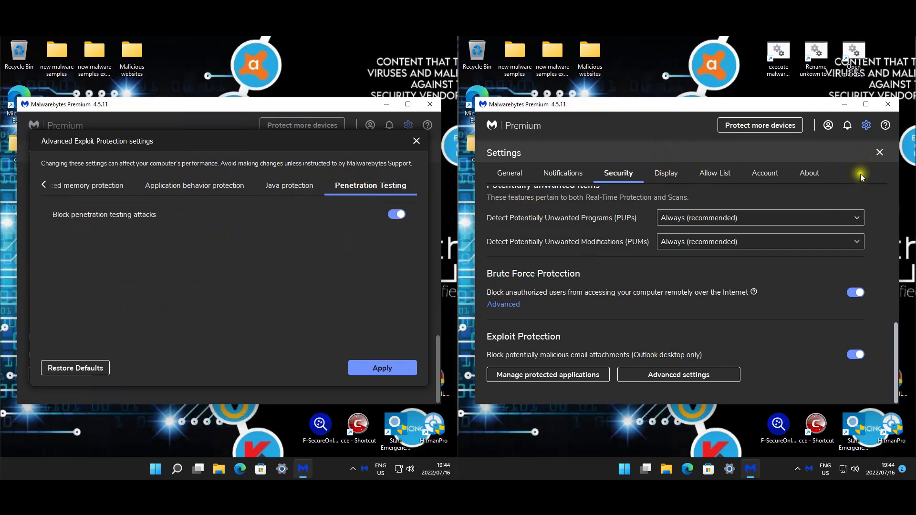
Step: Reveal the Brute Force Protection options in the second machine's Security settings
scroll(759, 238, up, 5)
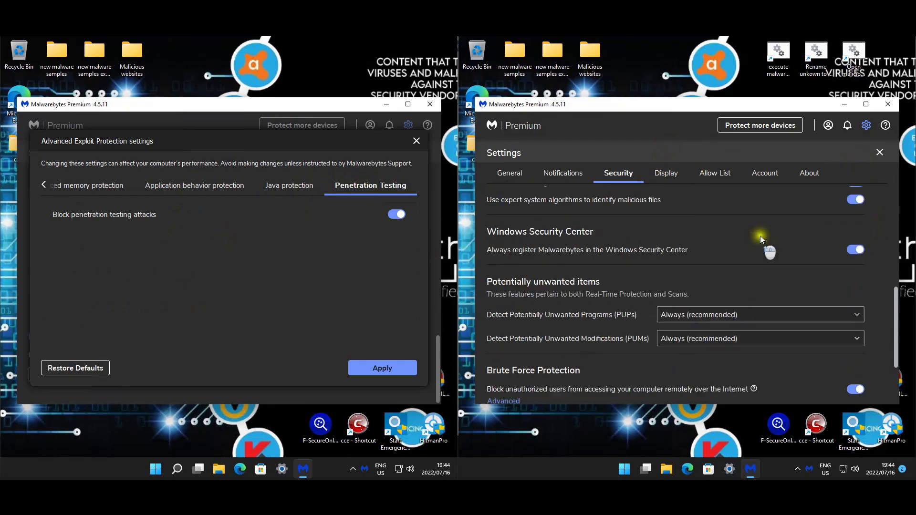
scroll(760, 237, up, 2)
scroll(758, 243, down, 6)
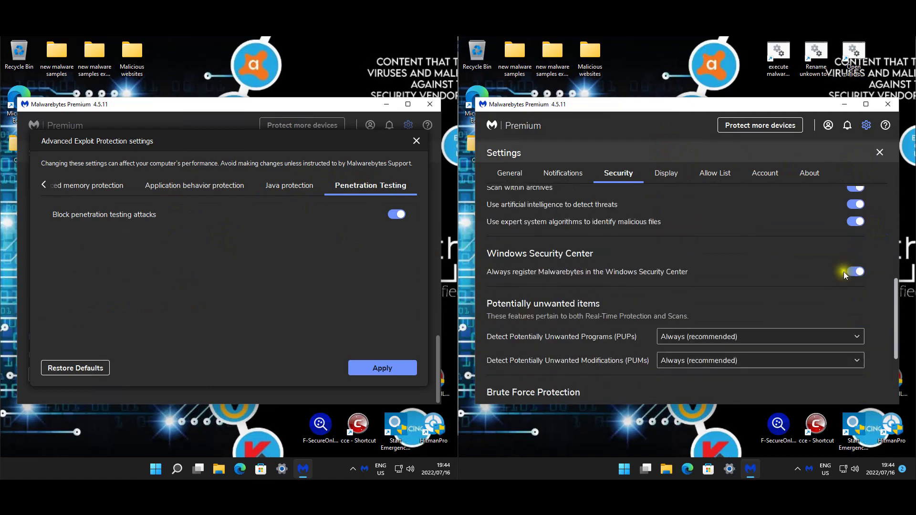
scroll(859, 224, up, 3)
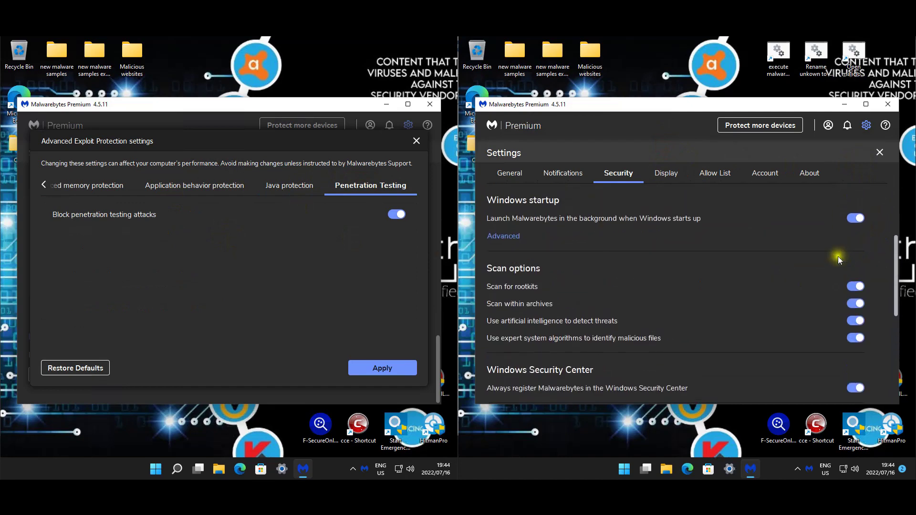
scroll(842, 318, down, 5)
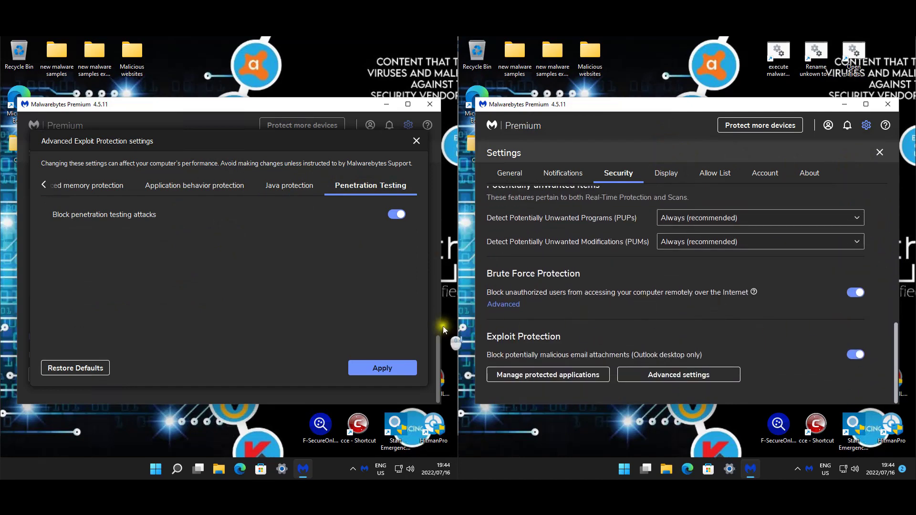
click(509, 304)
scroll(659, 273, down, 2)
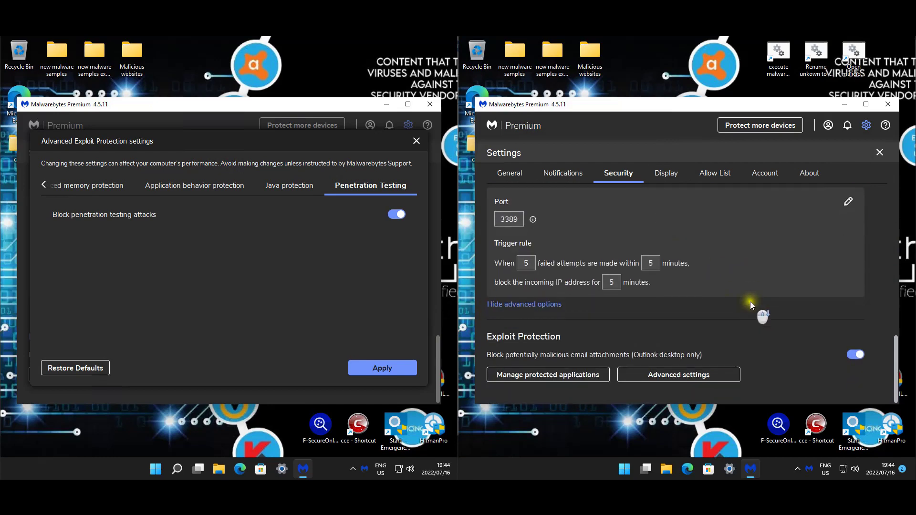
Step: Browse the second machine's Advanced Exploit Protection memory, behavior, Java and Penetration Testing tabs
click(734, 379)
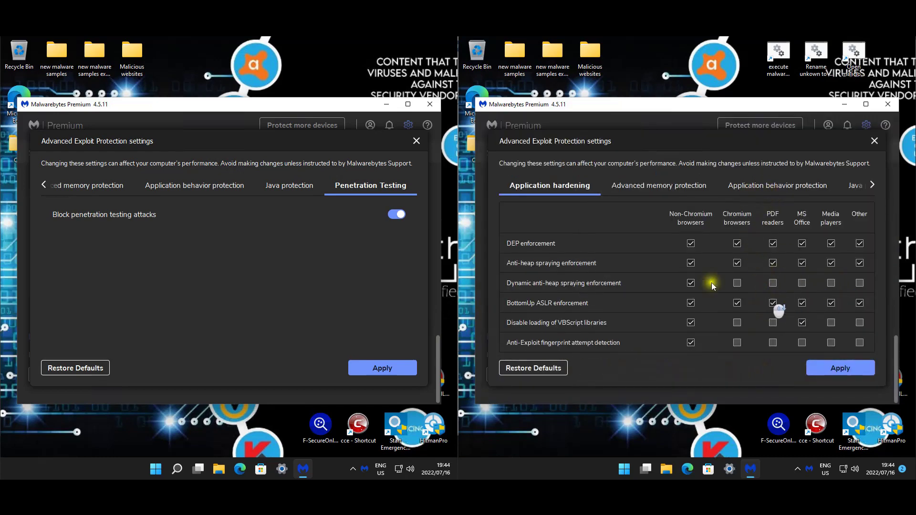
click(638, 184)
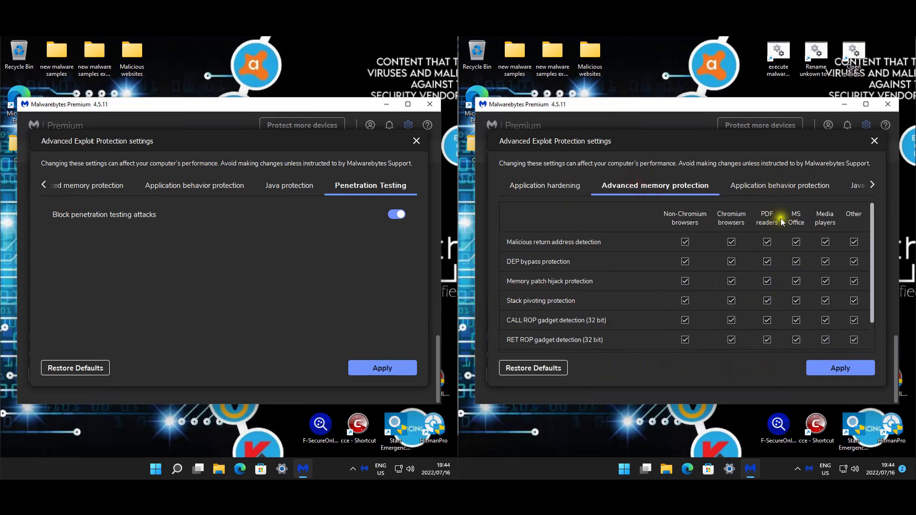
scroll(818, 262, down, 2)
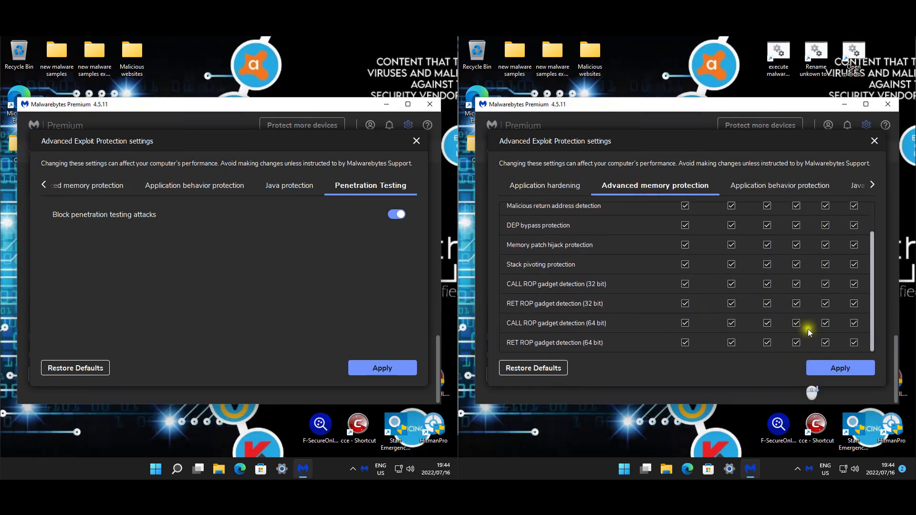
click(804, 188)
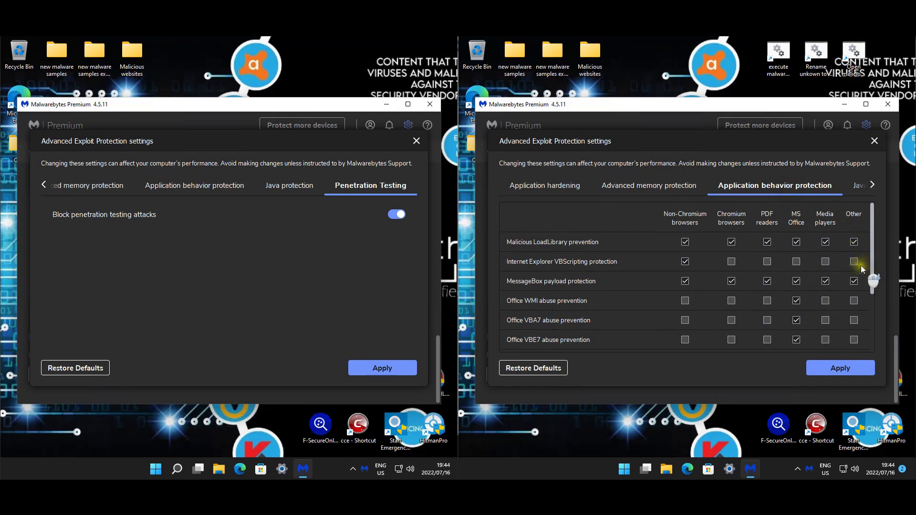
scroll(862, 269, down, 5)
click(872, 185)
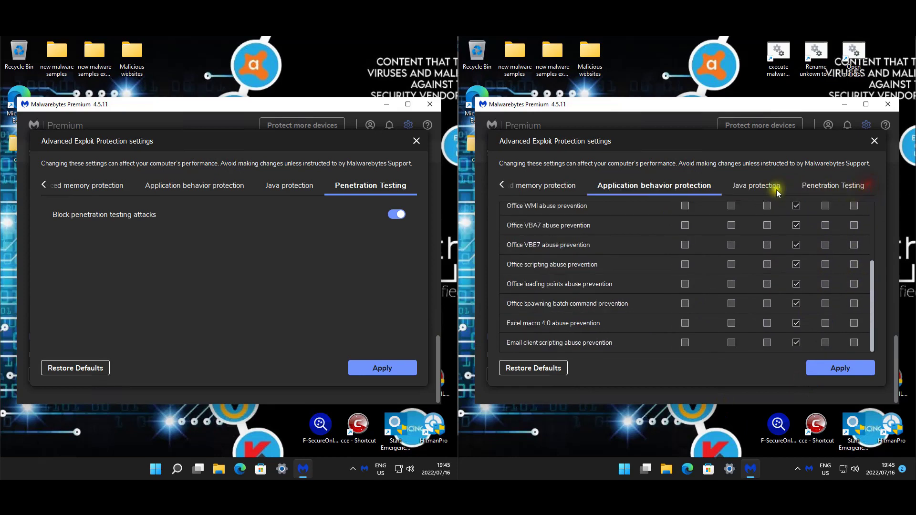
click(758, 186)
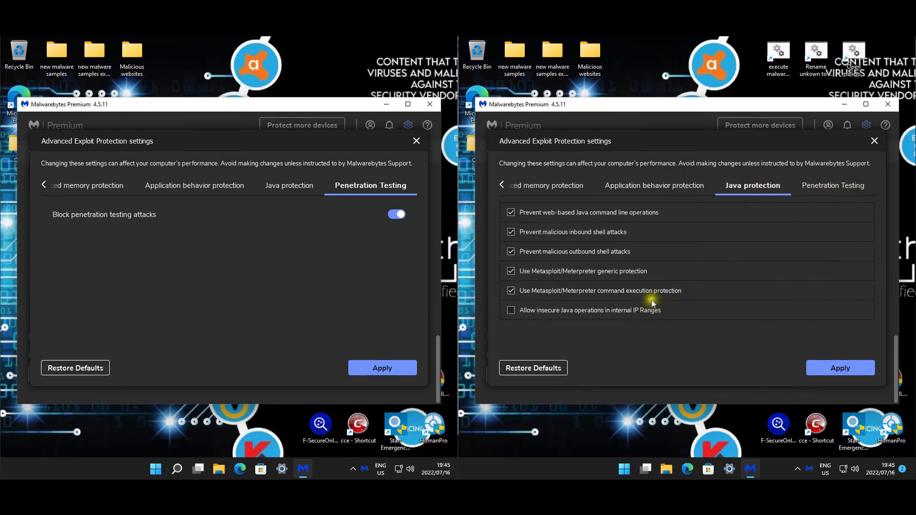
click(816, 192)
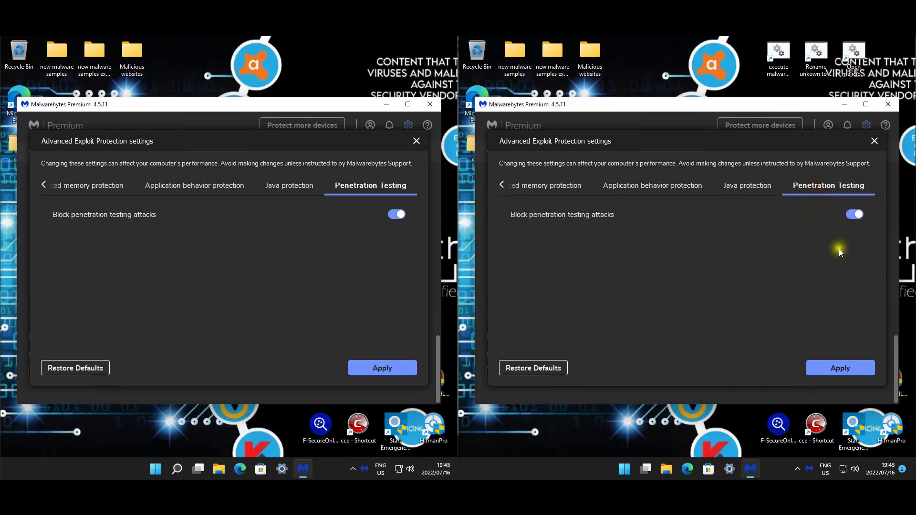
Step: Apply exploit protection settings on both machines, close Settings, and toggle the left Malware Protection
click(817, 375)
click(401, 369)
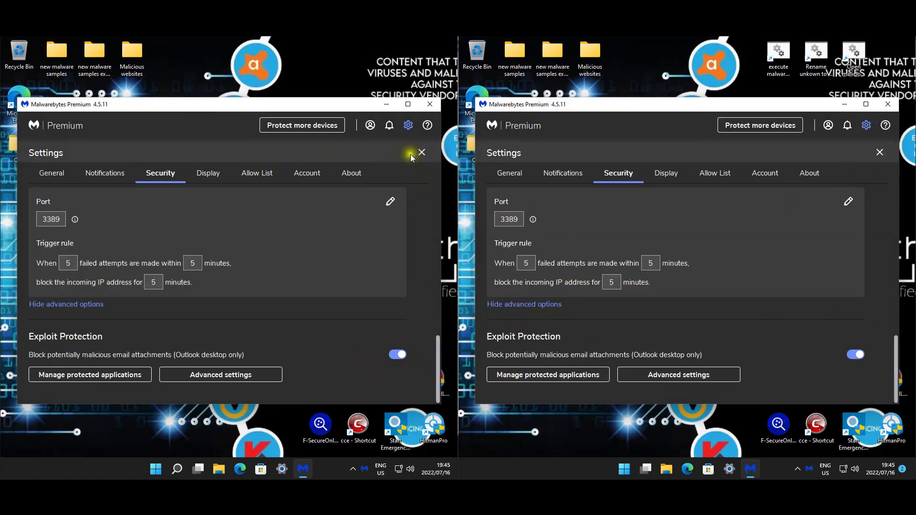
click(425, 154)
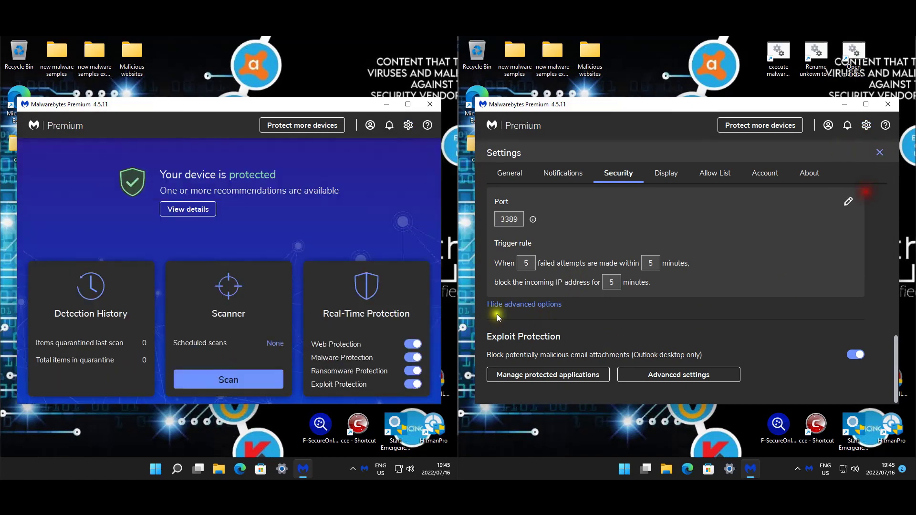
click(881, 153)
click(410, 358)
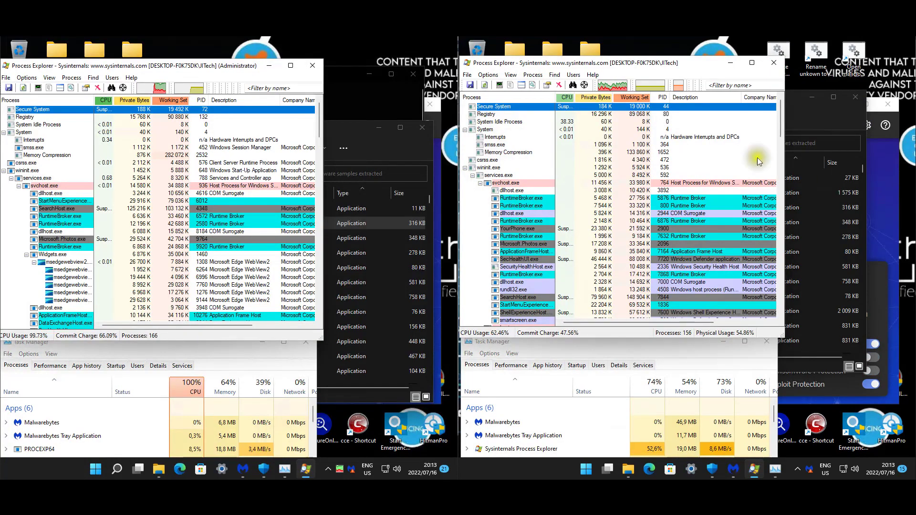
Step: View the 'new malware samples extracted' folder, then close it on both machines
click(814, 121)
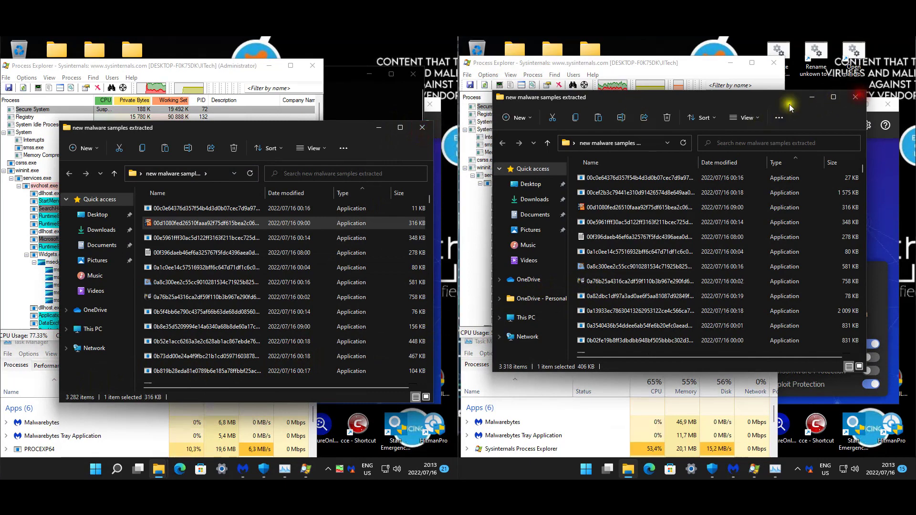
click(855, 97)
click(422, 127)
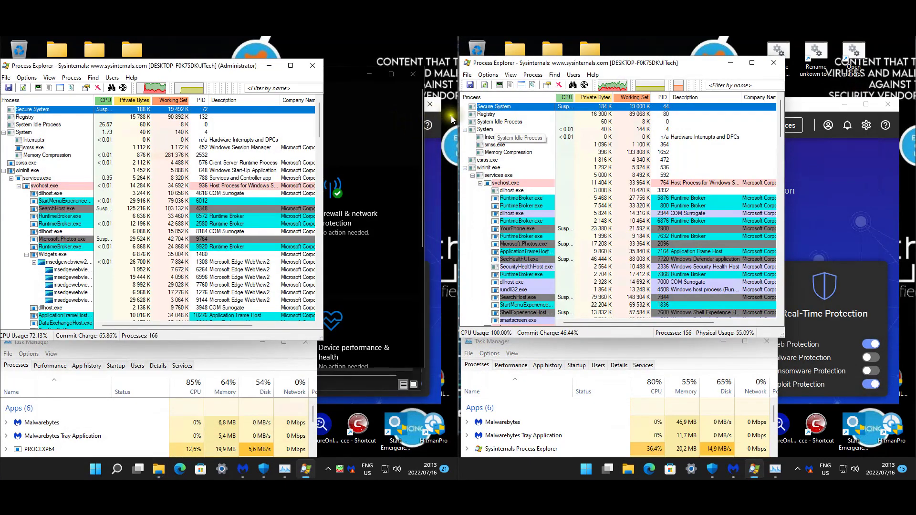
Step: Switch Ransomware and Malware Protection back on in both machines' Real-Time Protection
click(432, 160)
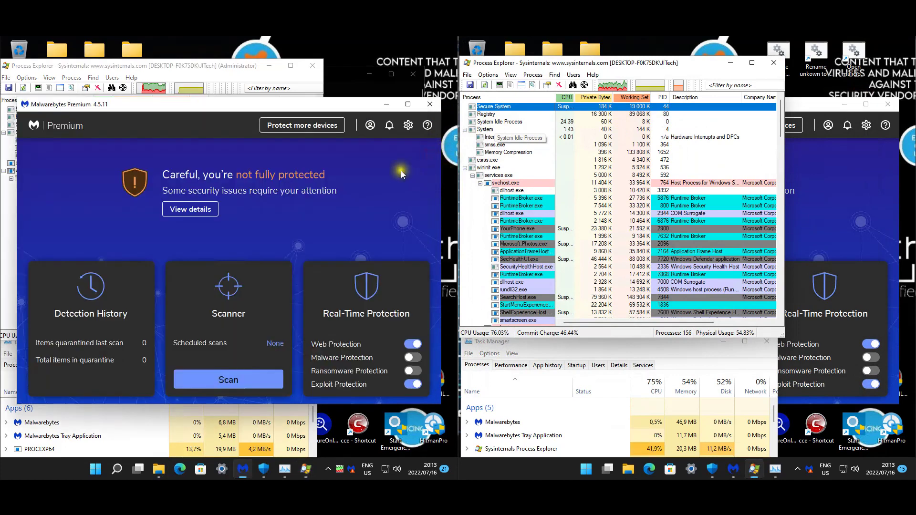
click(419, 371)
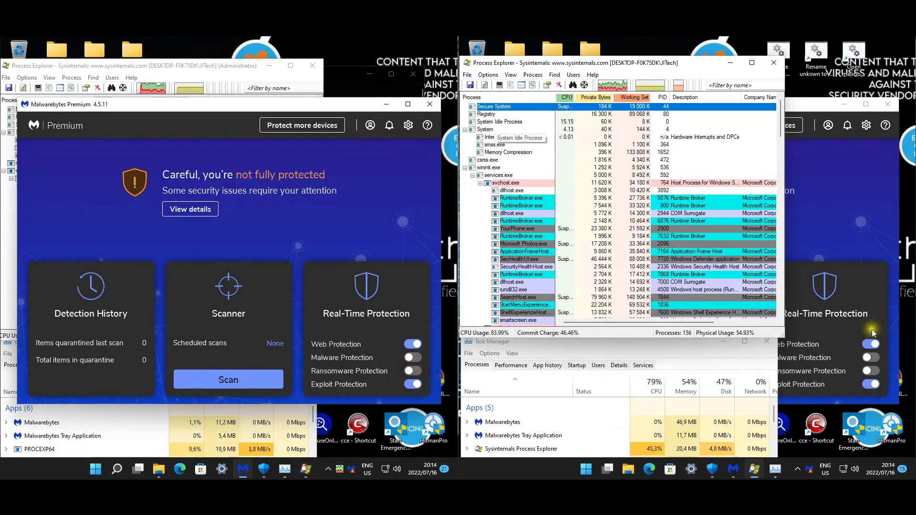
click(857, 353)
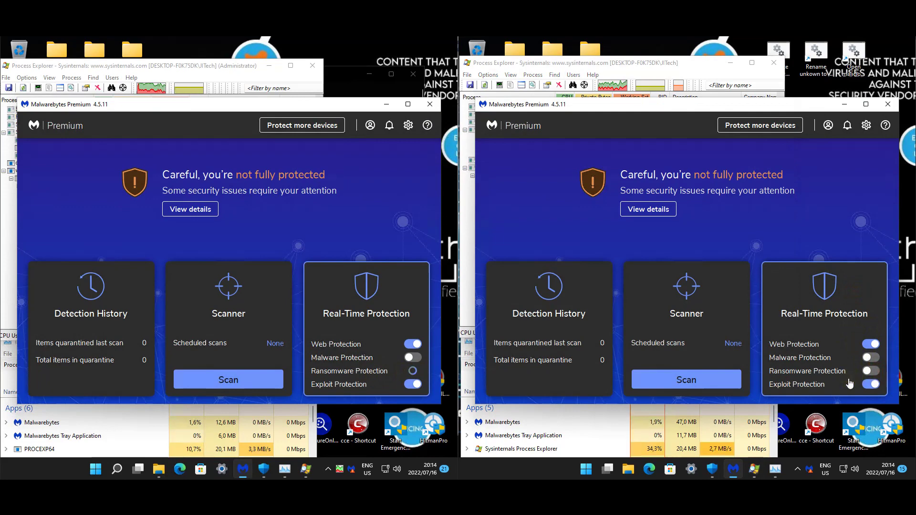
click(853, 323)
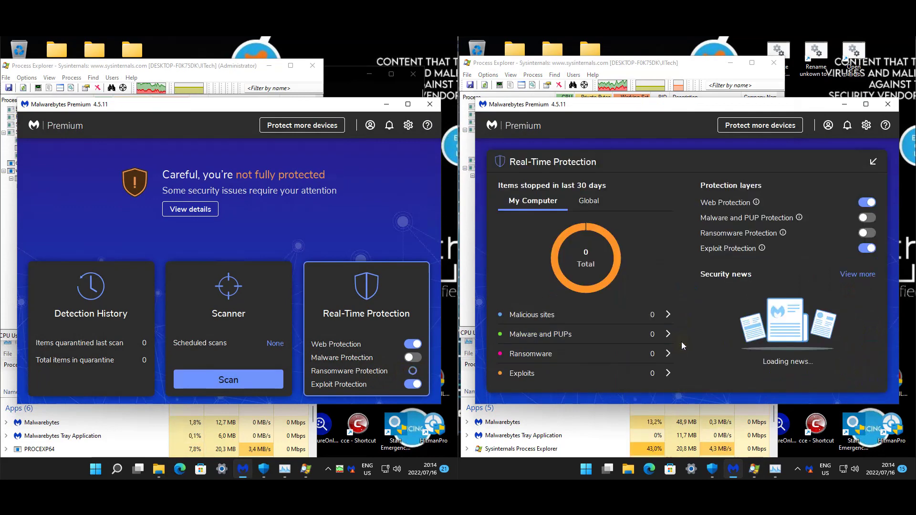
click(414, 240)
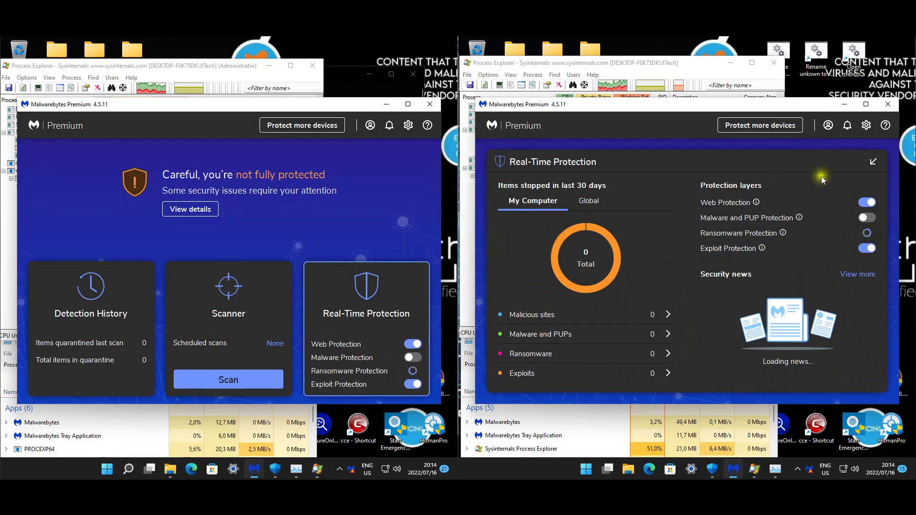
click(873, 162)
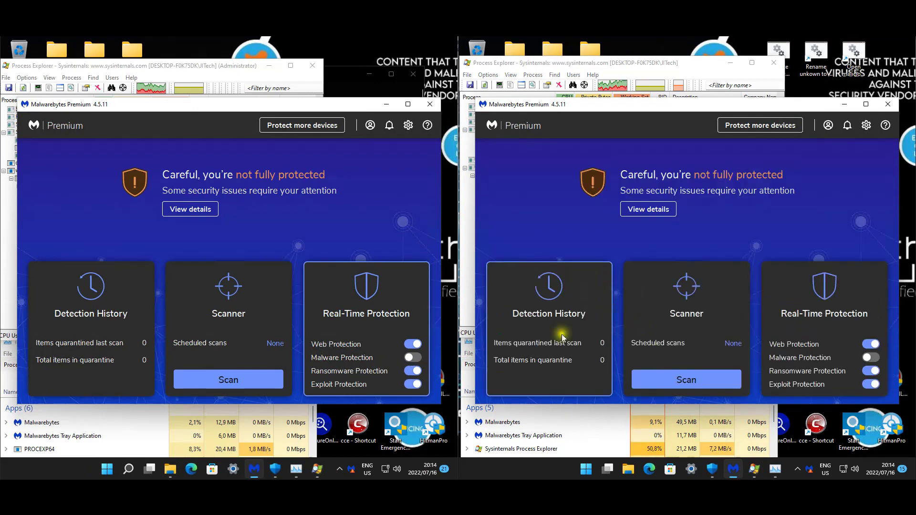
click(872, 357)
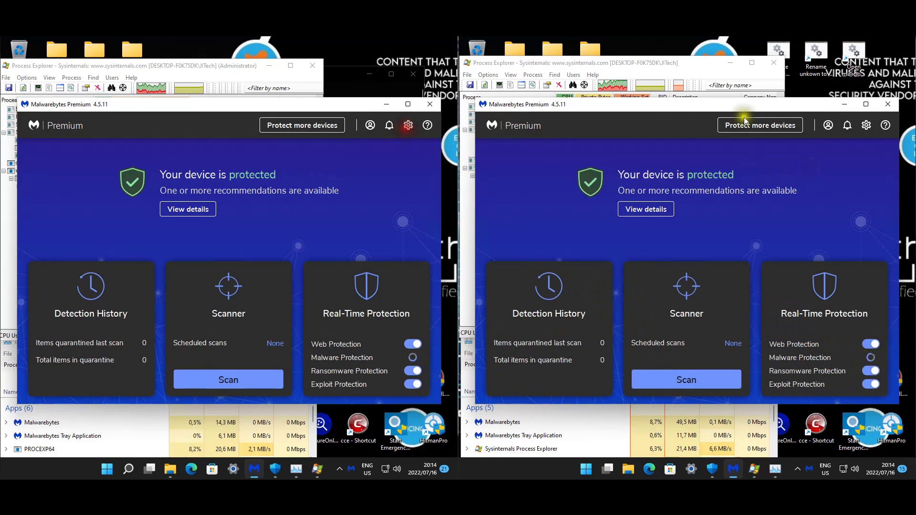
click(866, 126)
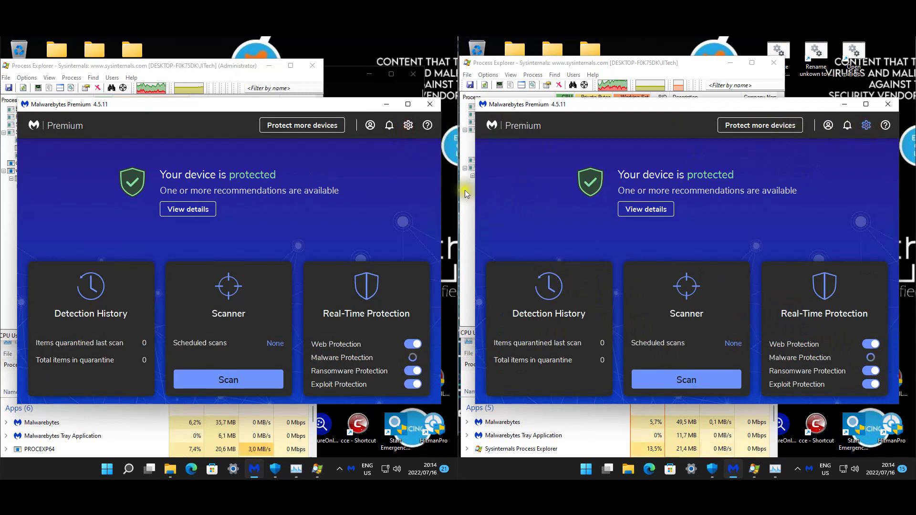
Step: Check for Malwarebytes application updates from General settings on the left machine
click(408, 125)
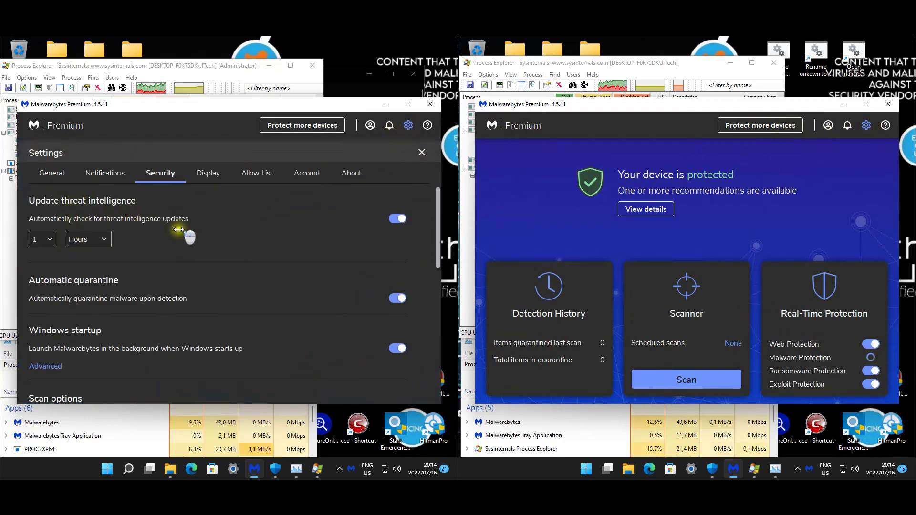
click(56, 176)
click(79, 240)
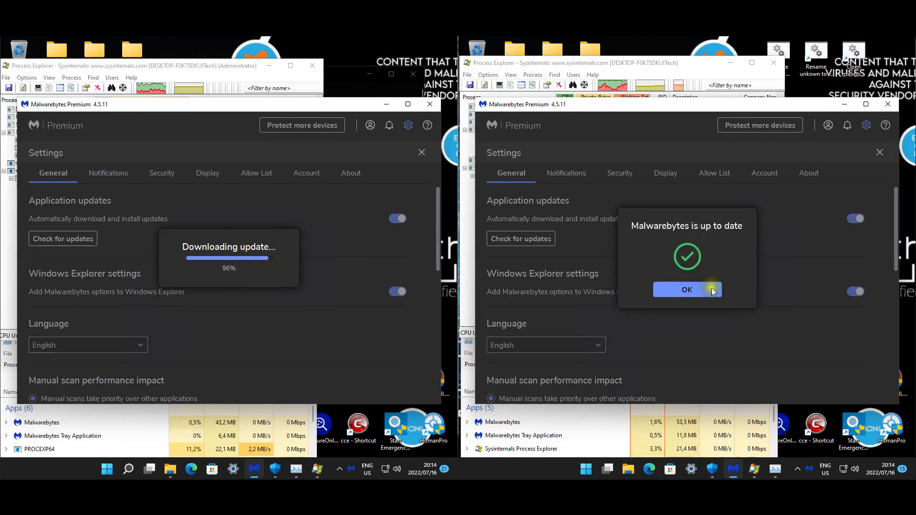
Step: Confirm the right machine's Malwarebytes is up to date, then close its Settings and window
click(705, 292)
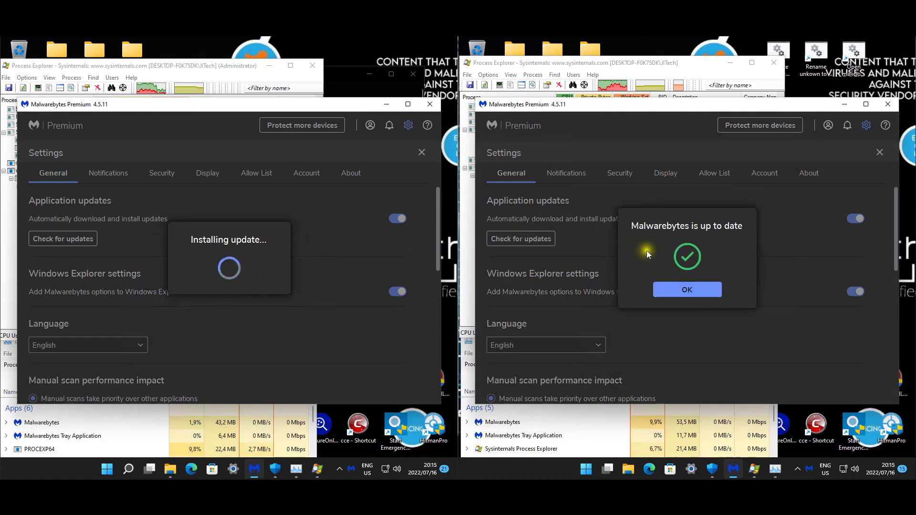
click(684, 291)
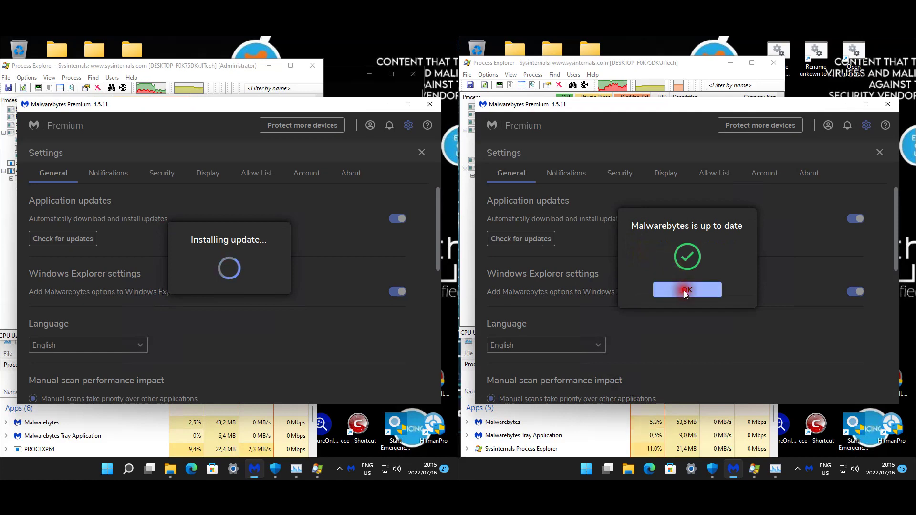
click(880, 152)
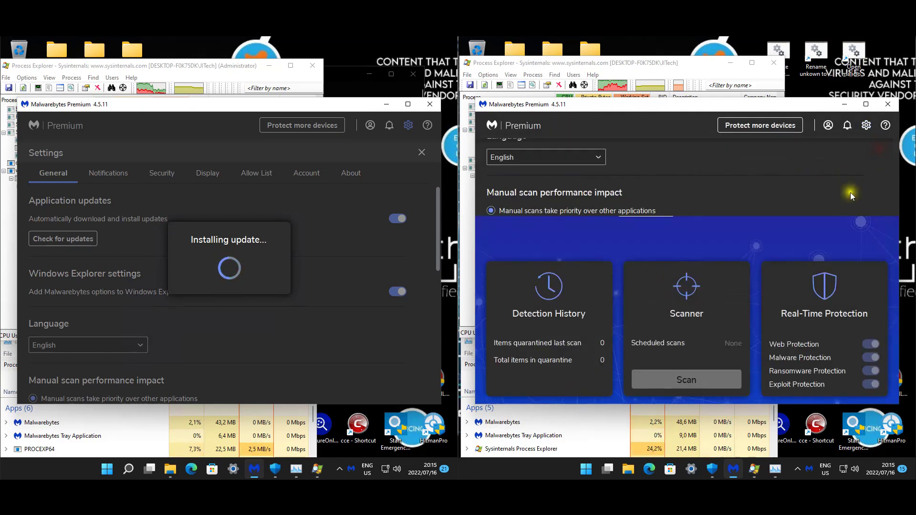
click(888, 105)
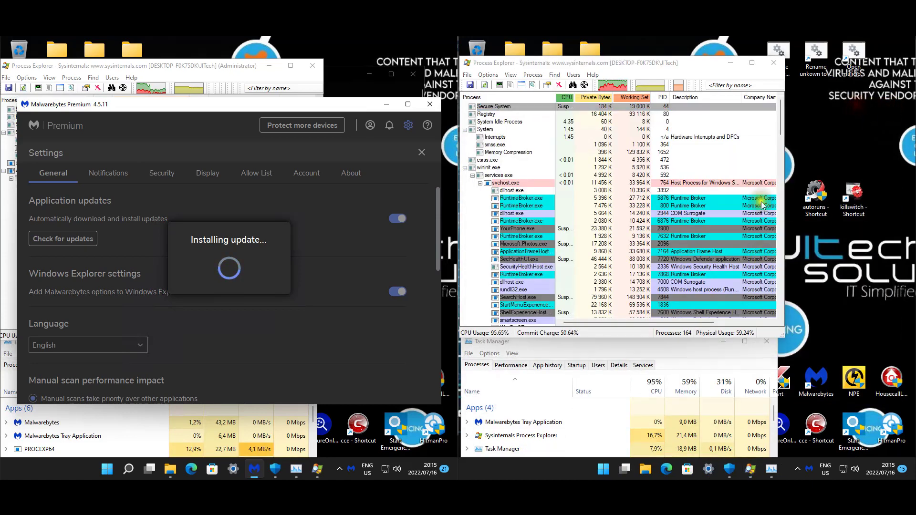
Step: Bring the VirusTotal column into view in both machines' Process Explorer lists
click(742, 323)
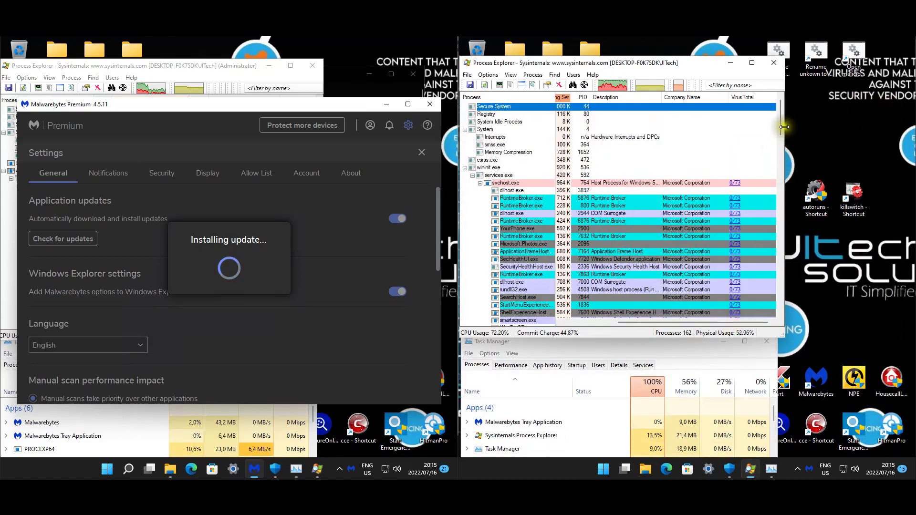
drag(781, 127, 773, 314)
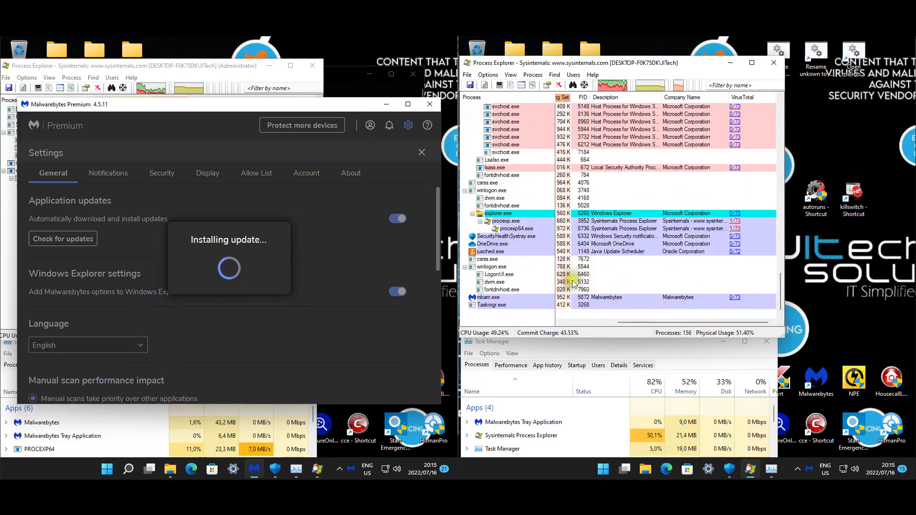
click(215, 67)
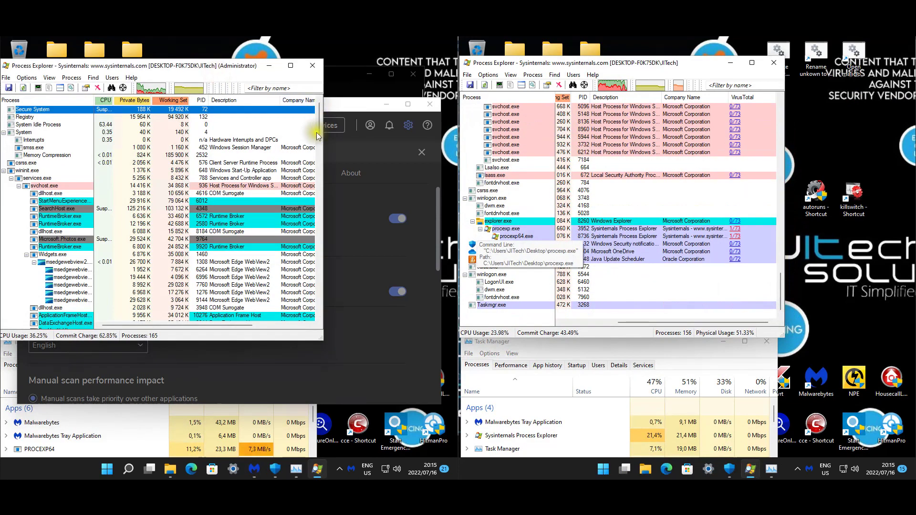
drag(260, 325, 316, 325)
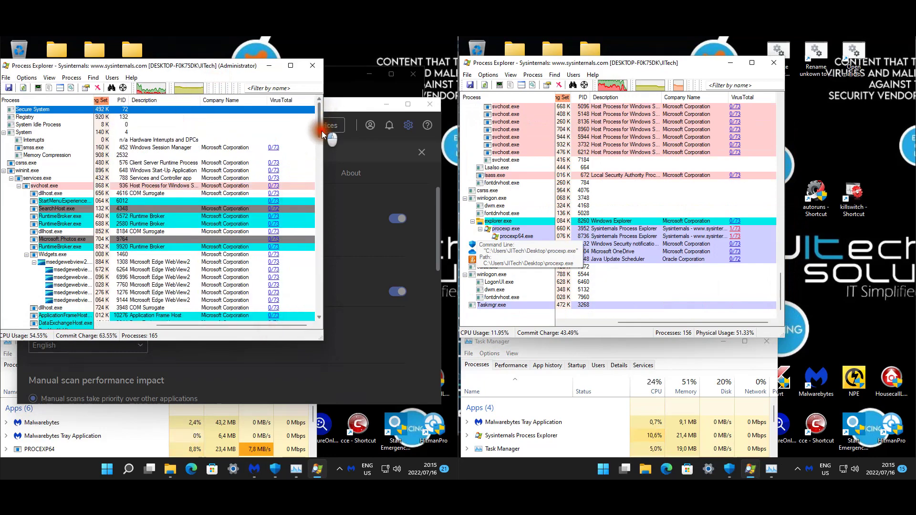
drag(323, 136, 323, 319)
Step: Acknowledge the left machine's 'Update complete' message and close its Malwarebytes Settings
click(308, 370)
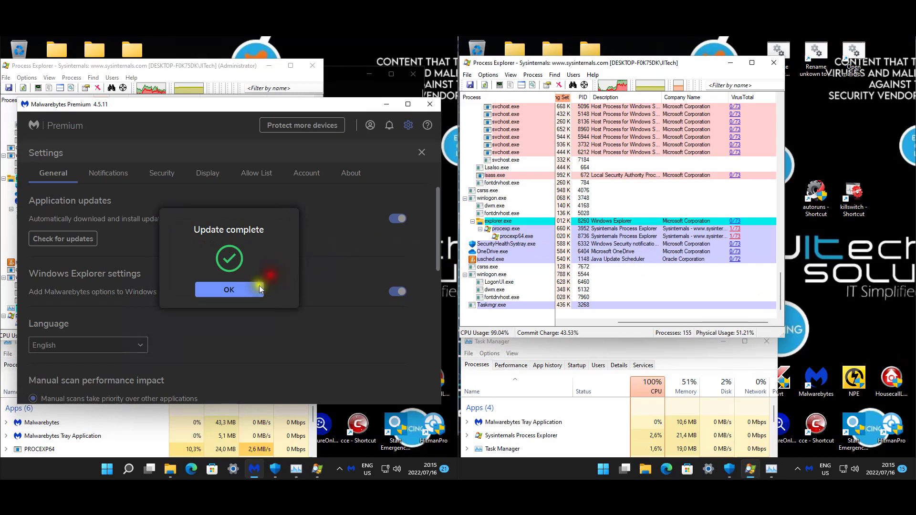
click(254, 290)
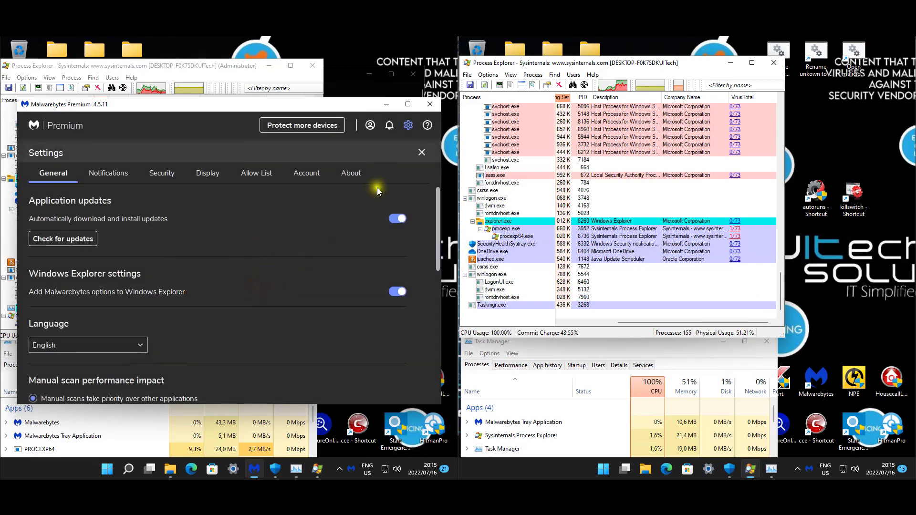
click(419, 152)
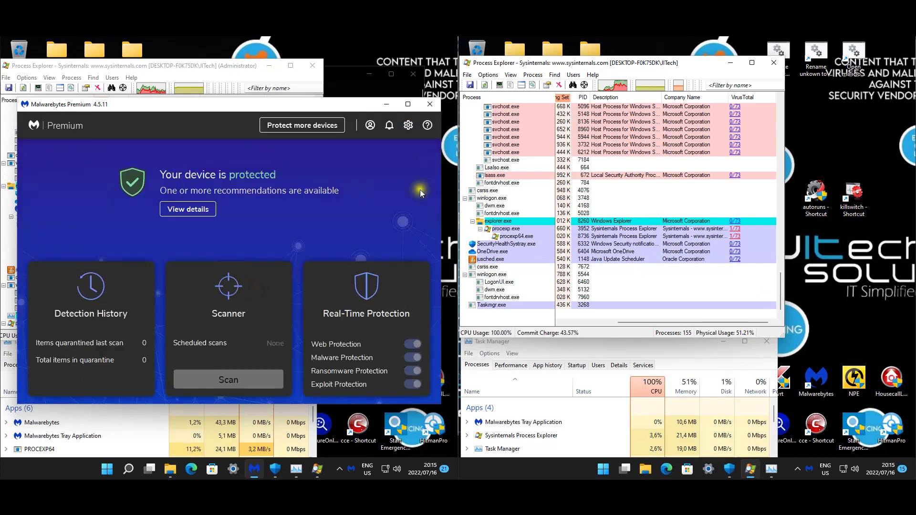
Step: Close the left Malwarebytes, confirm Windows Security reports Malwarebytes on, then close both Security windows
click(435, 106)
click(397, 112)
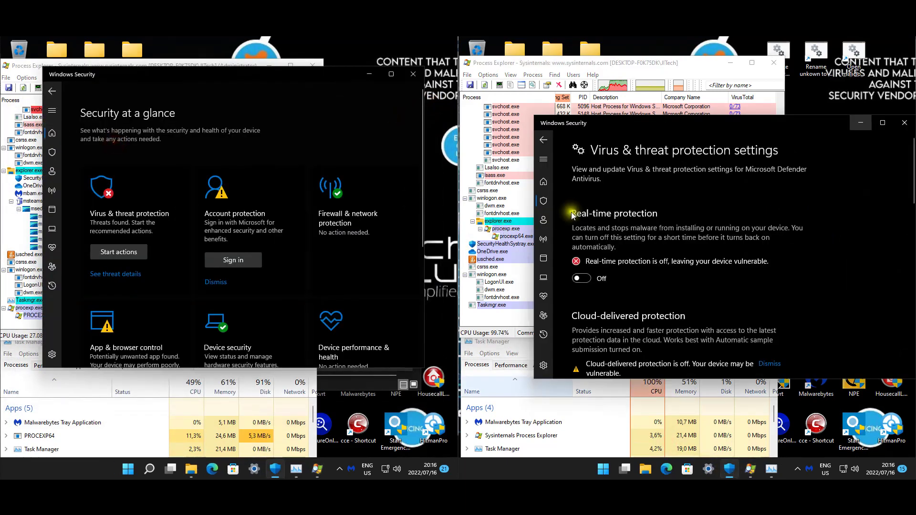
click(544, 183)
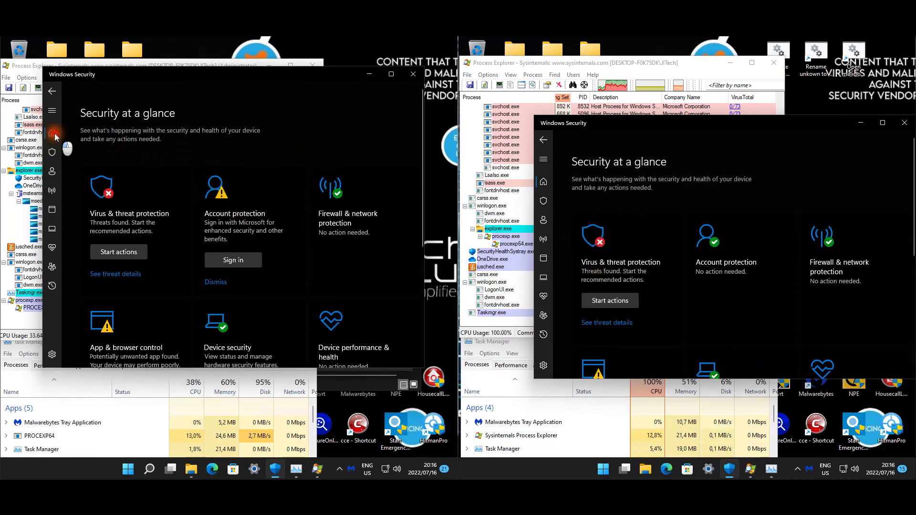
click(669, 243)
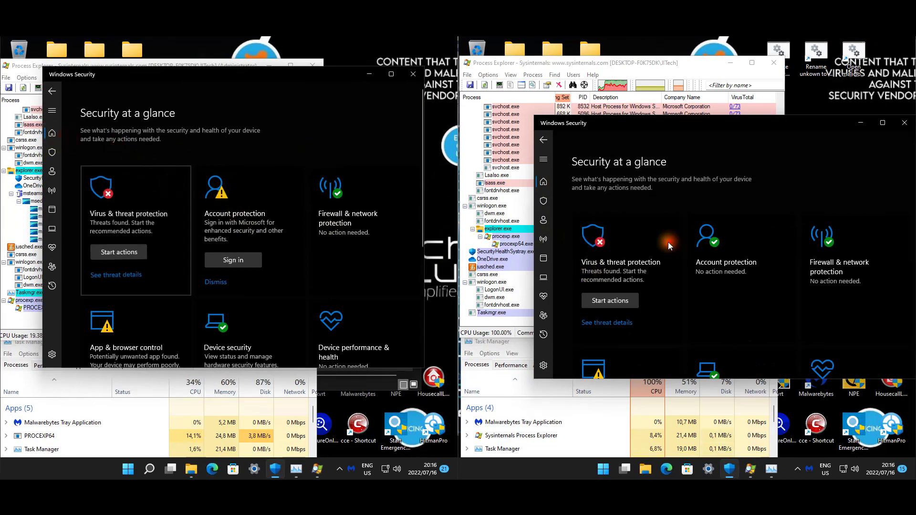
click(897, 124)
click(414, 74)
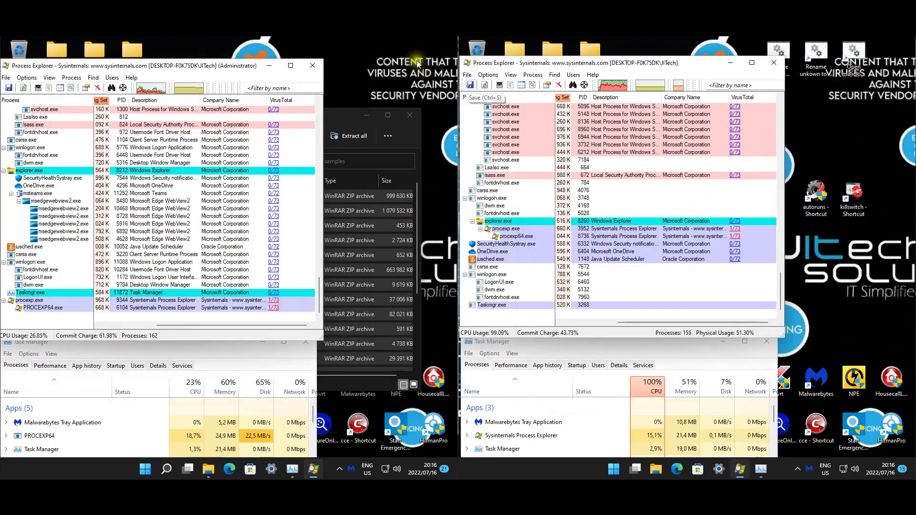
Step: Close the new malware samples folder and launch 'Open malicious websites' on both machines
click(346, 115)
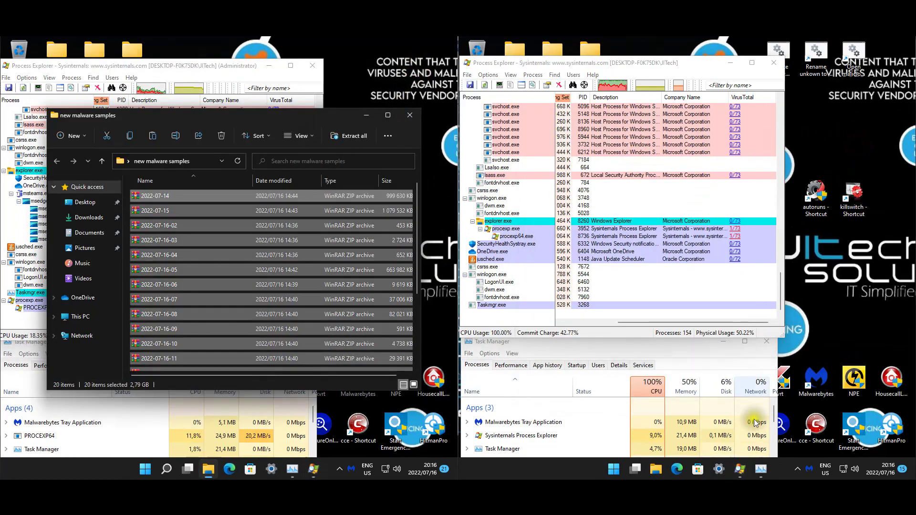
click(415, 114)
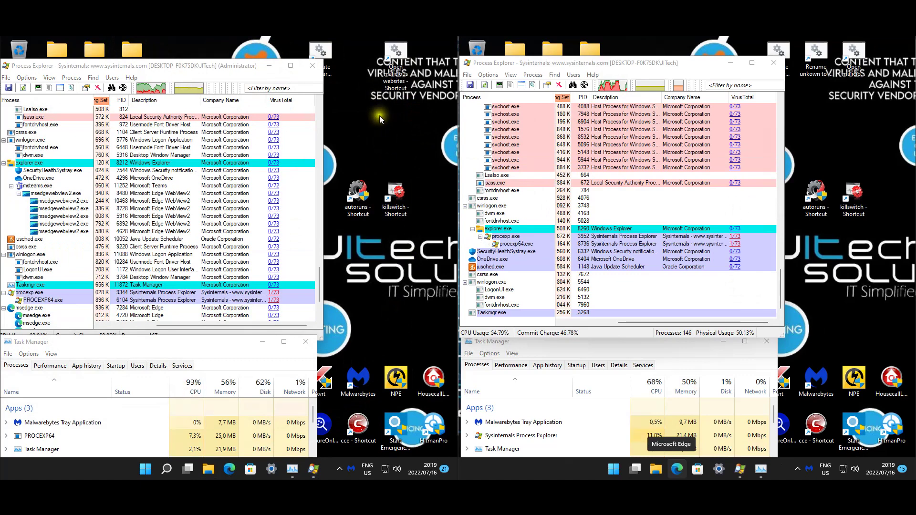
double_click(403, 54)
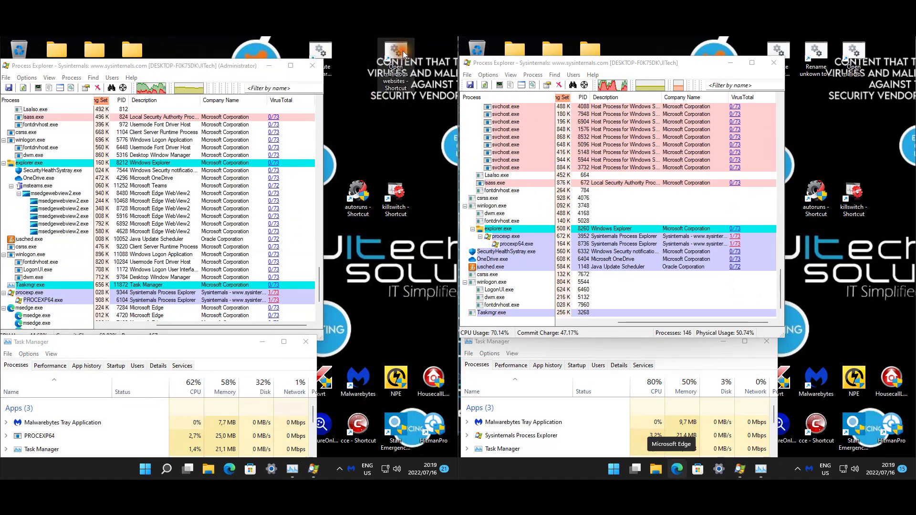
double_click(852, 55)
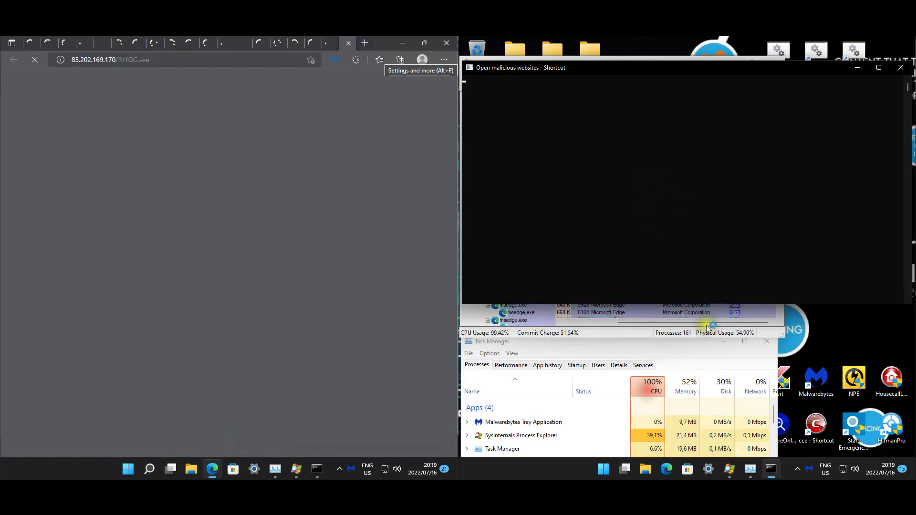
Step: Bring the left machine's Edge Trojan block page to the front, then reopen File Explorer
click(640, 340)
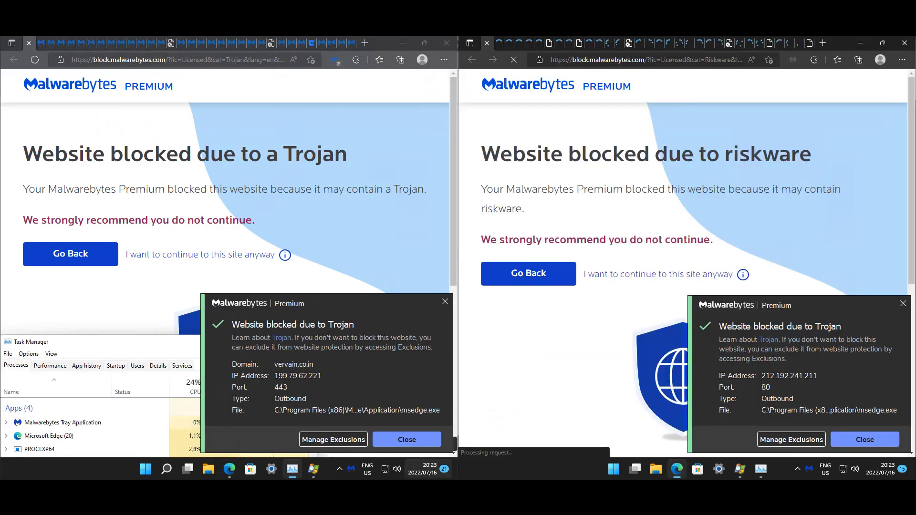
click(140, 142)
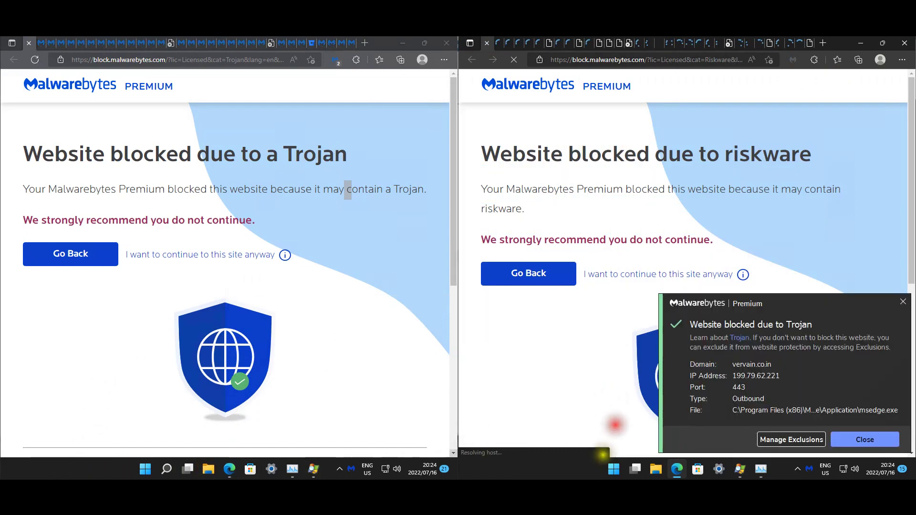
key(super+e)
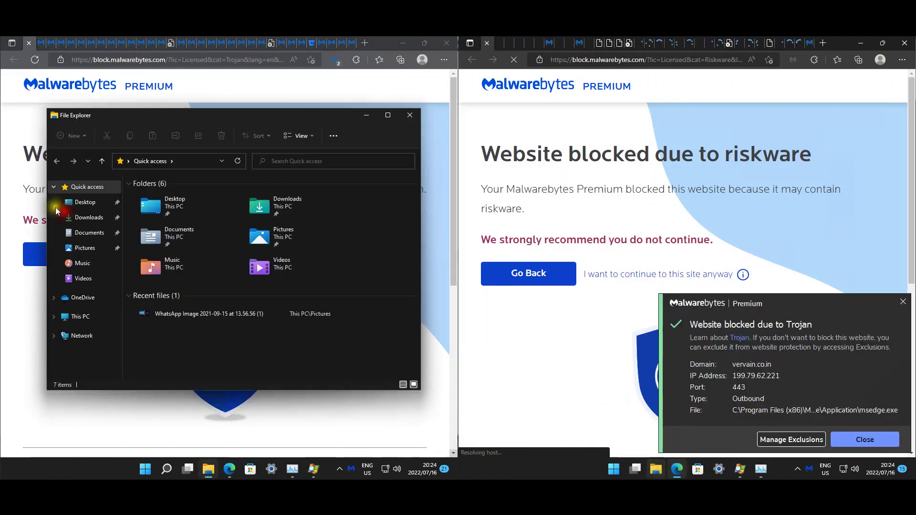
Step: Check Downloads on both machines: empty on the left, two kvrt files on the right; close left Edge
click(93, 218)
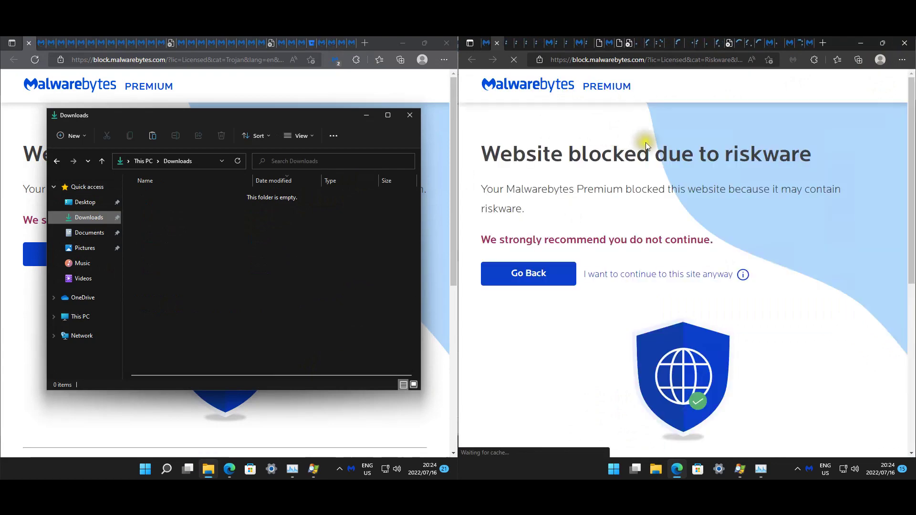
click(450, 46)
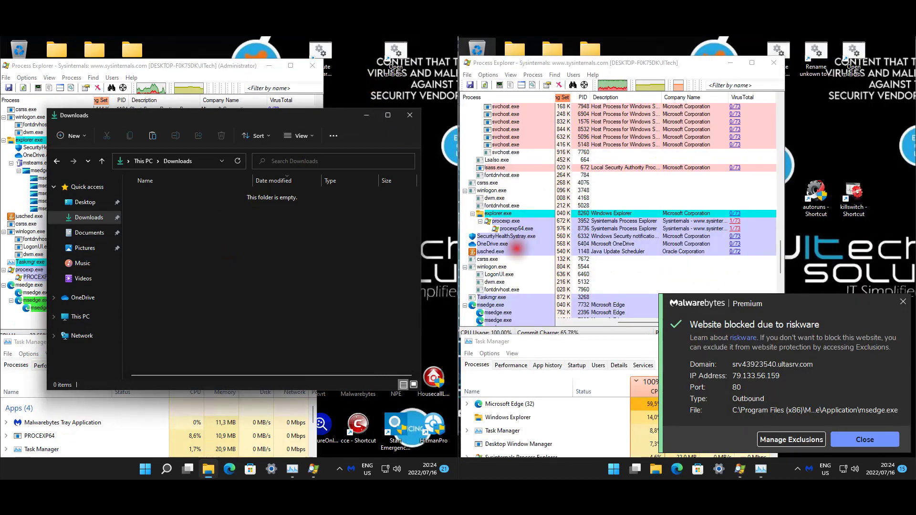
click(655, 469)
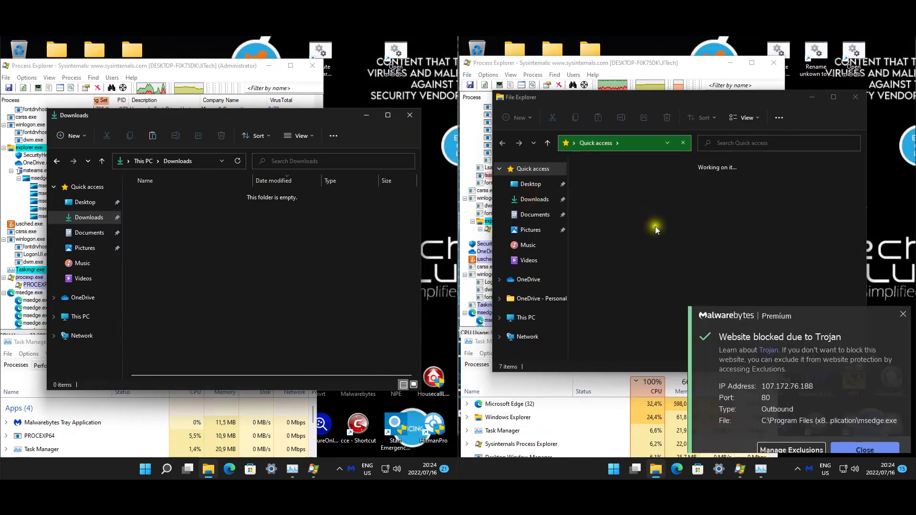
double_click(677, 209)
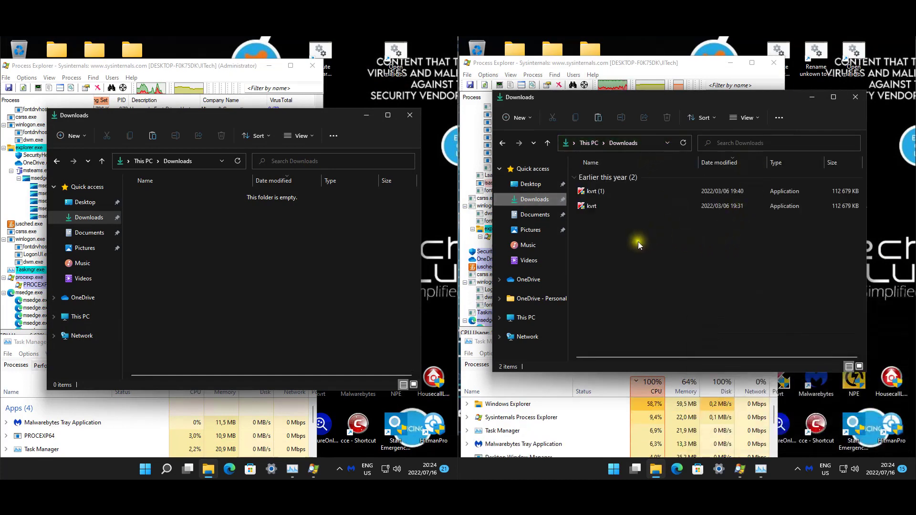
drag(588, 239, 591, 166)
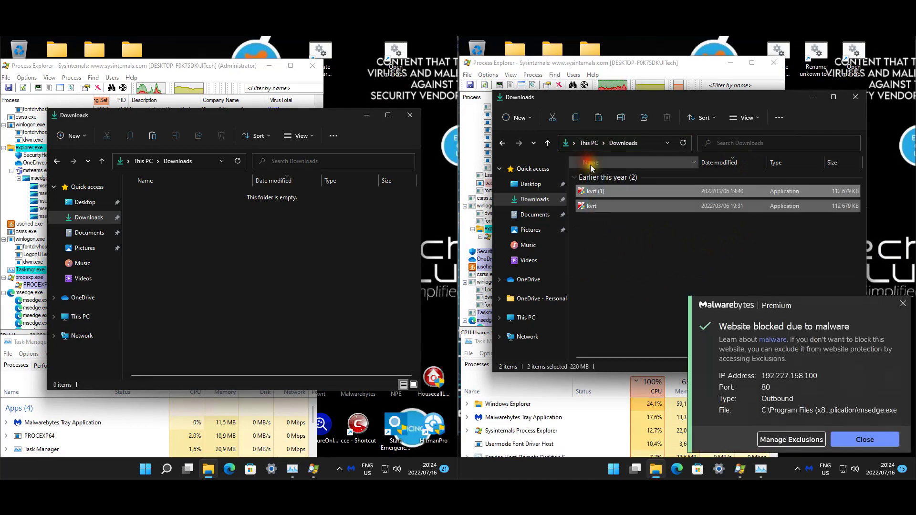
Step: Close both Downloads windows and bring the left Process Explorer forward
click(855, 97)
click(410, 115)
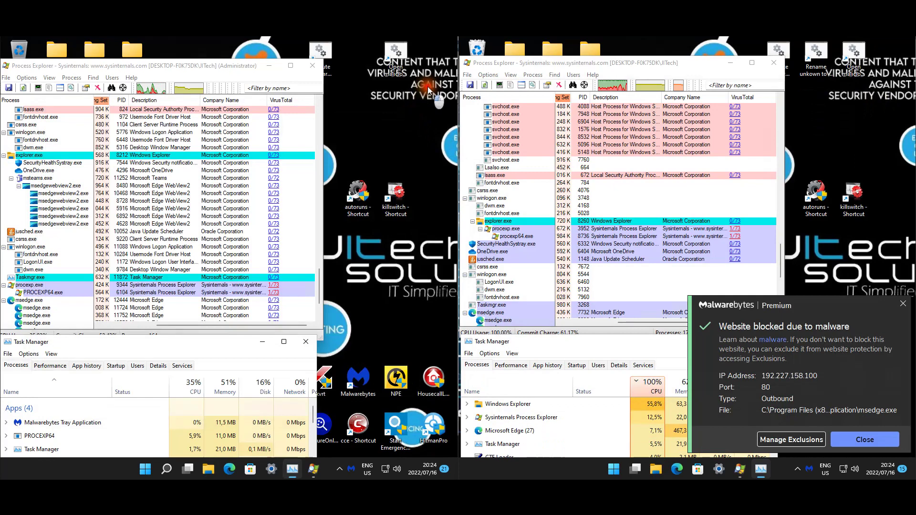
click(317, 147)
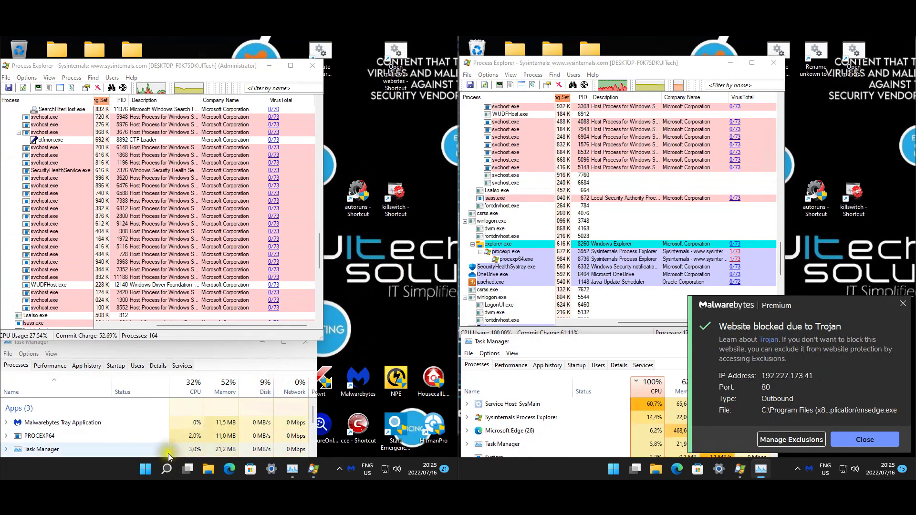
click(146, 470)
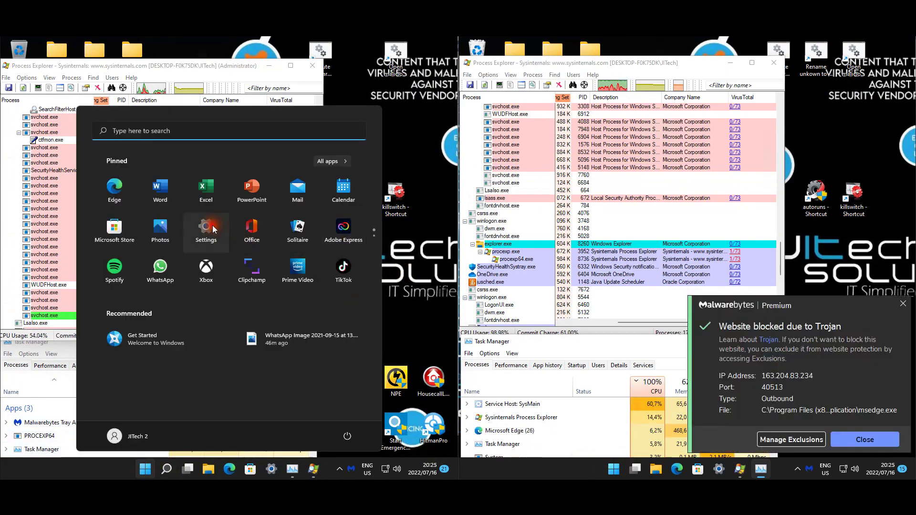
click(206, 226)
click(616, 469)
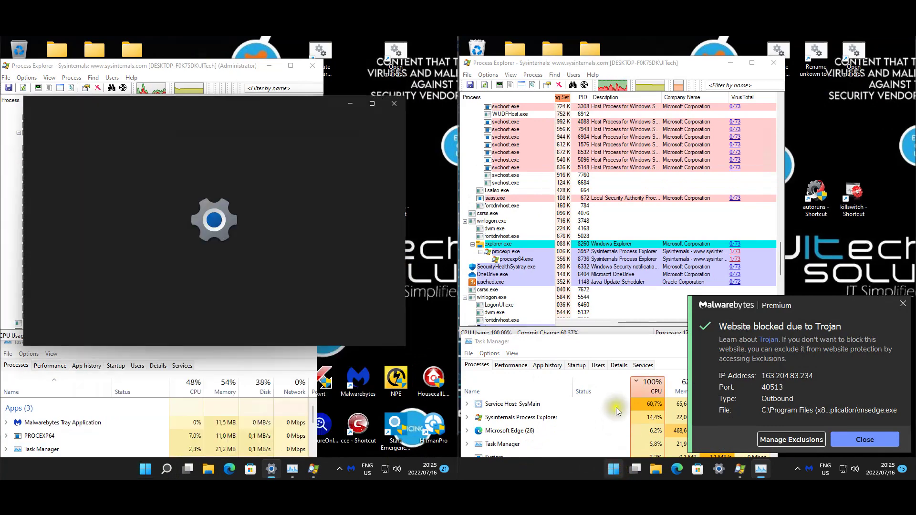
click(666, 229)
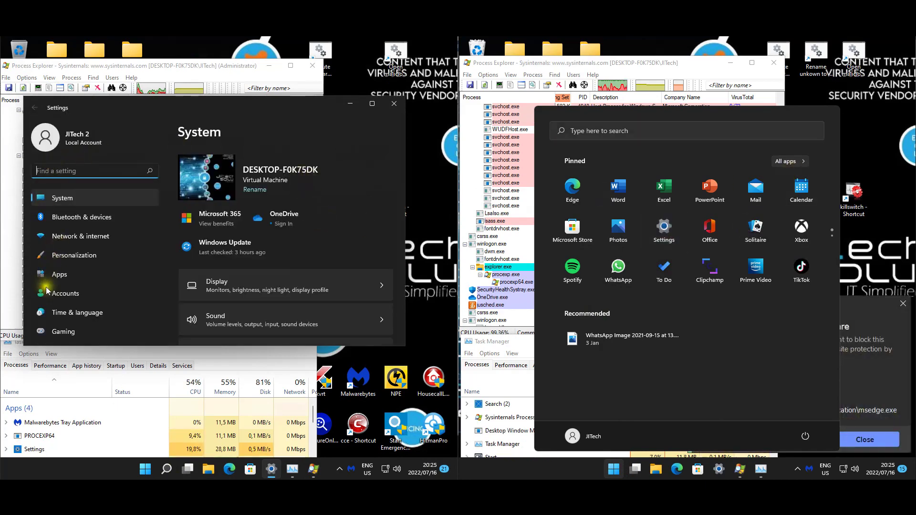
click(665, 224)
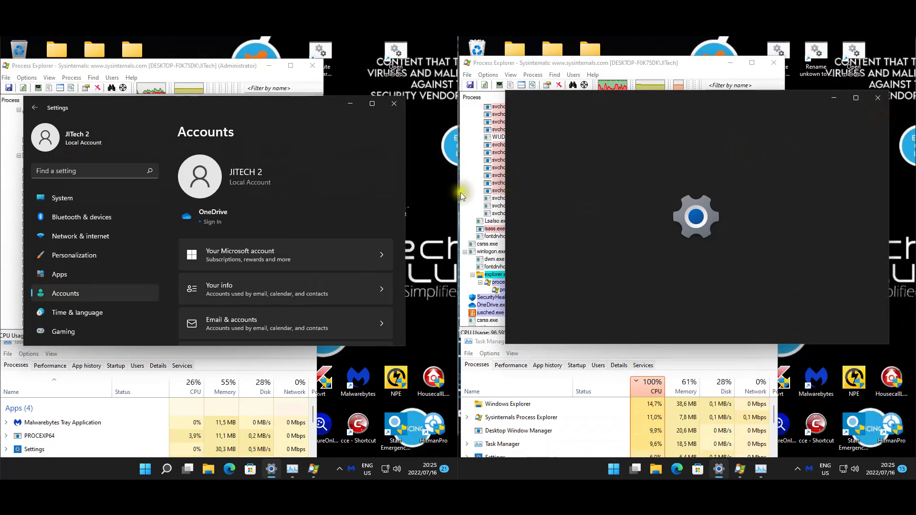
click(347, 173)
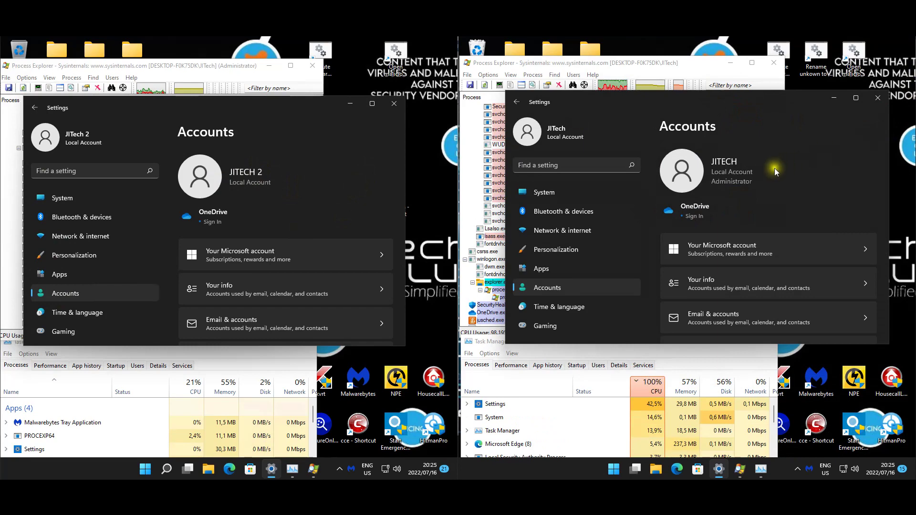
click(880, 99)
click(394, 104)
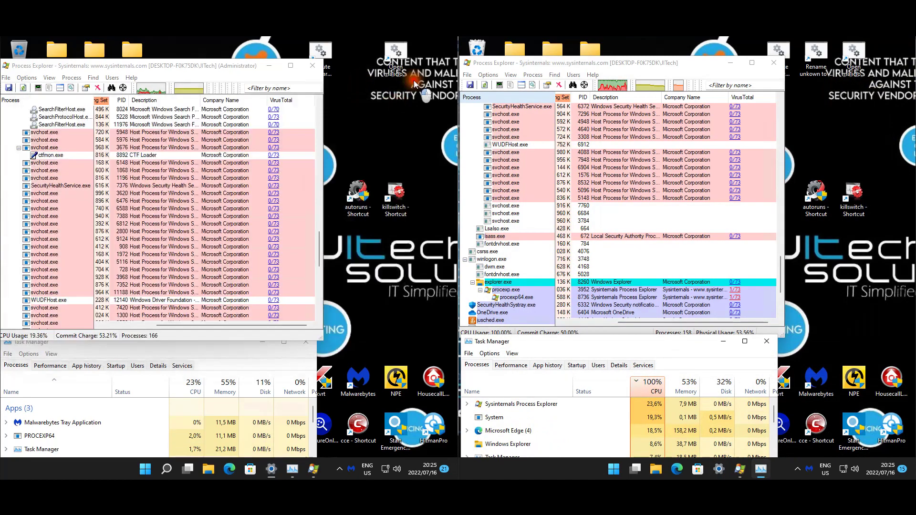
Step: Run the 'execute malware' shortcut and drag both console windows aside while samples launch
double_click(327, 50)
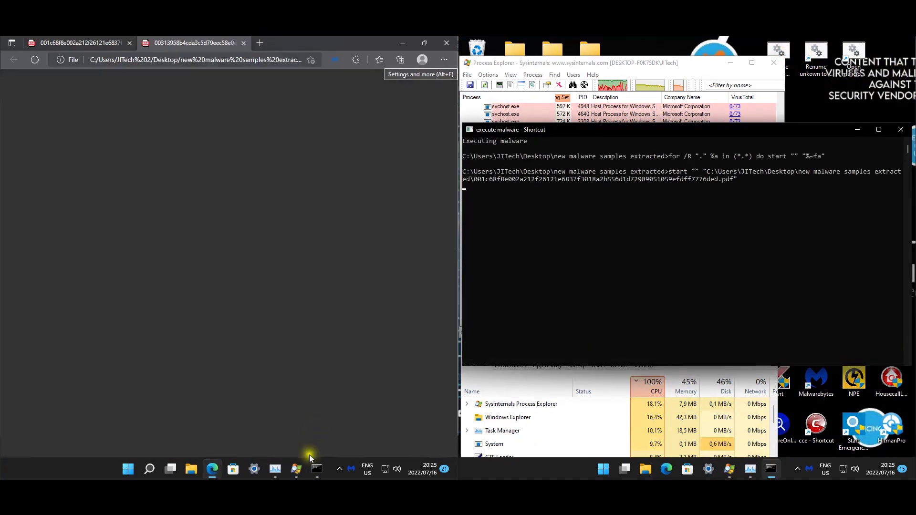
click(317, 469)
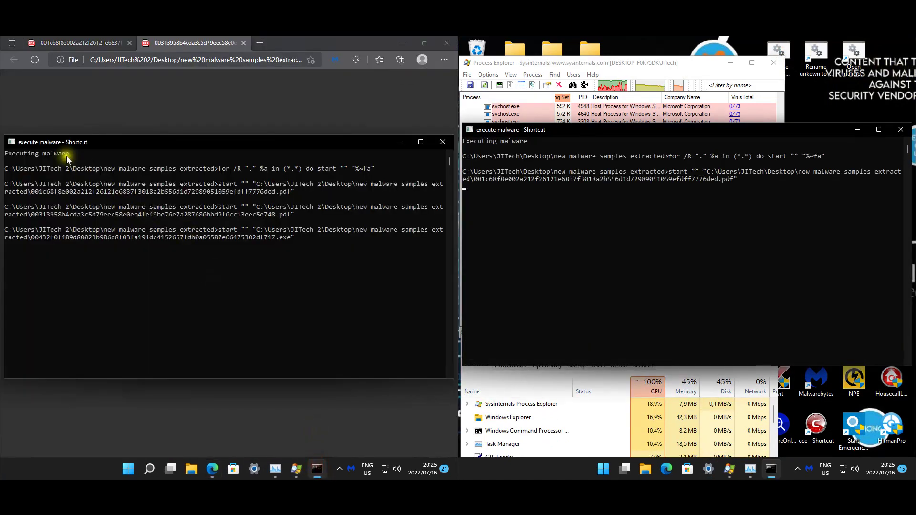
drag(92, 141, 426, 157)
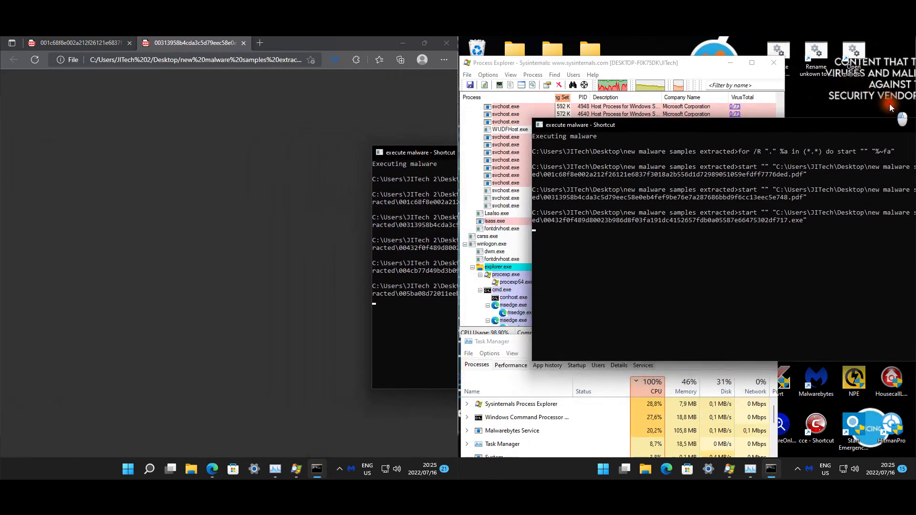
drag(478, 129, 883, 107)
click(884, 122)
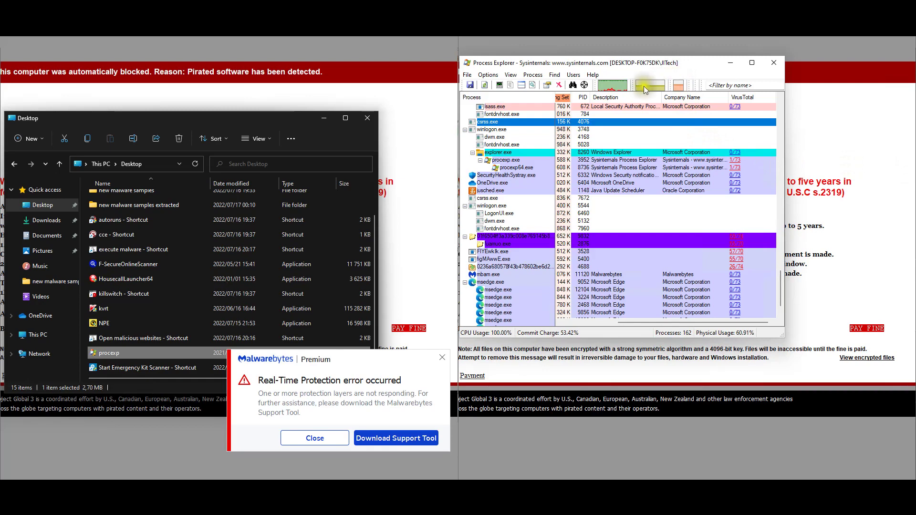
Step: Bring the Desktop folder window forward and nudge it slightly up-right
click(281, 124)
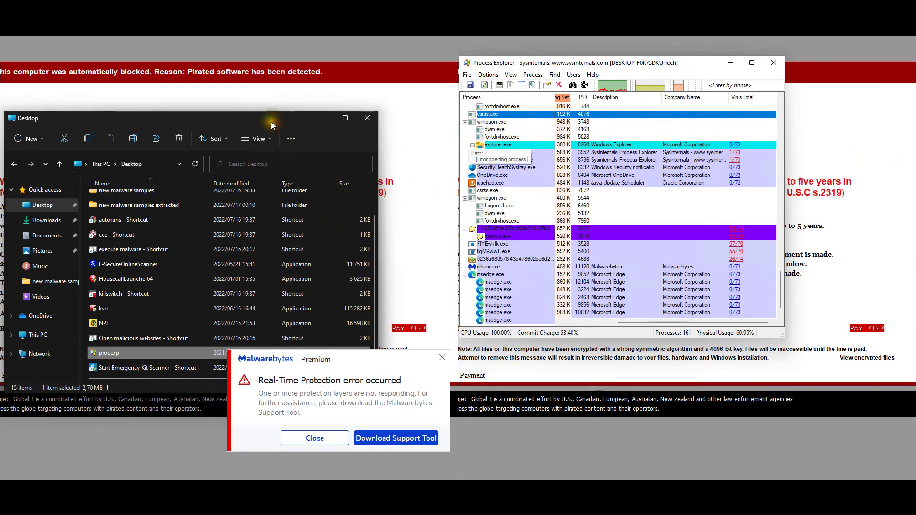
drag(272, 123, 282, 114)
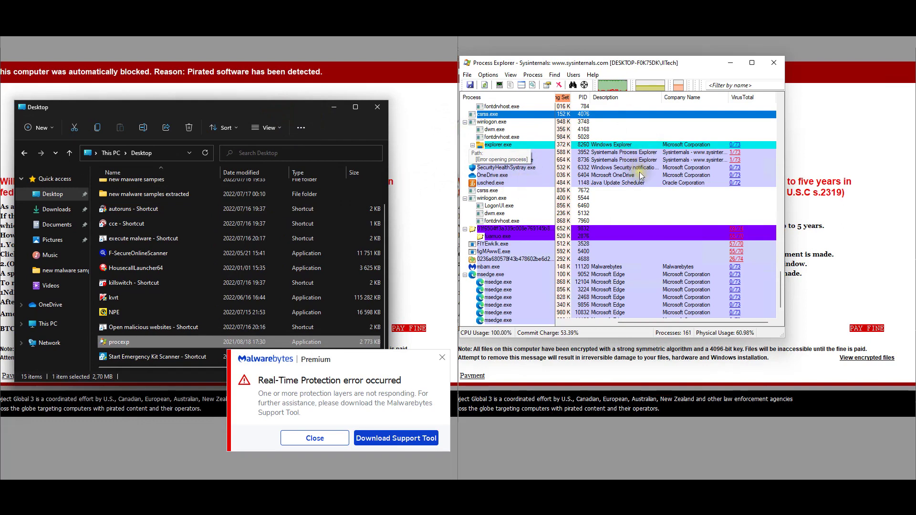
click(711, 75)
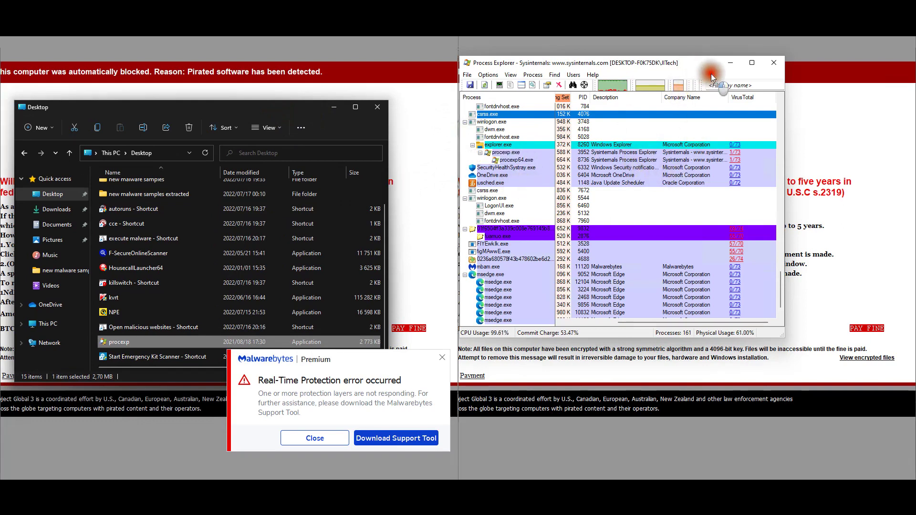
click(266, 112)
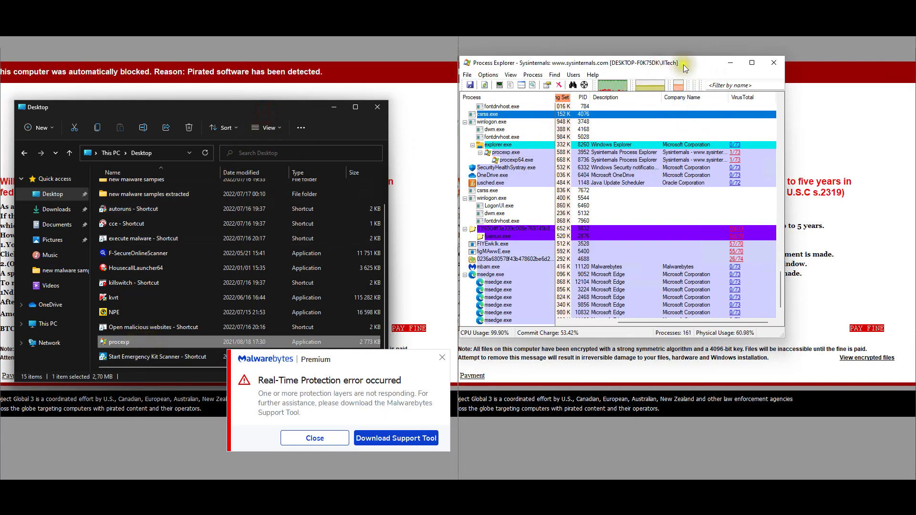
Step: Inspect the figMAwwE.exe process and kvrt file, scroll the process list, then close Process Explorer
click(698, 251)
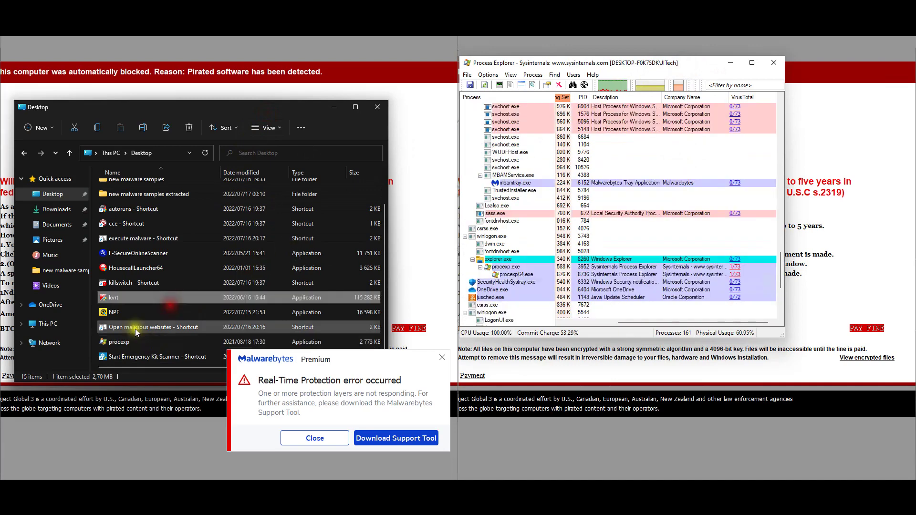
click(143, 297)
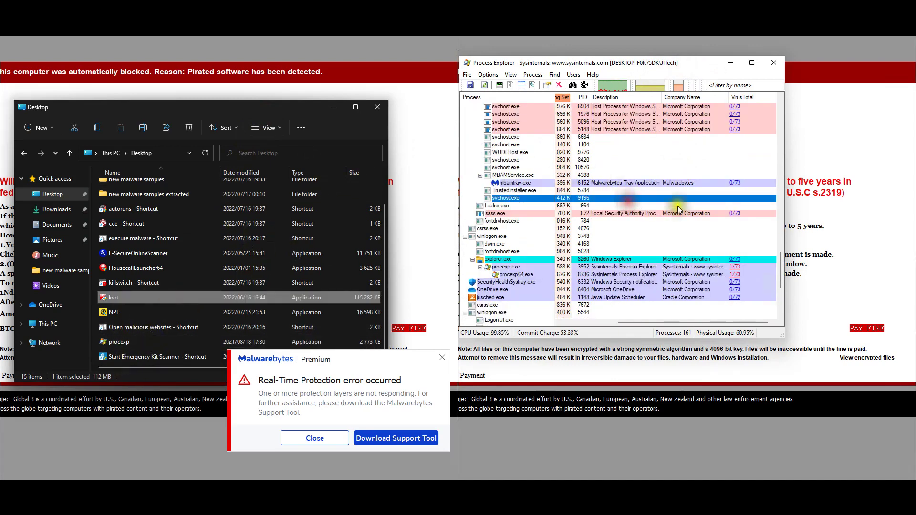
scroll(719, 259, down, 6)
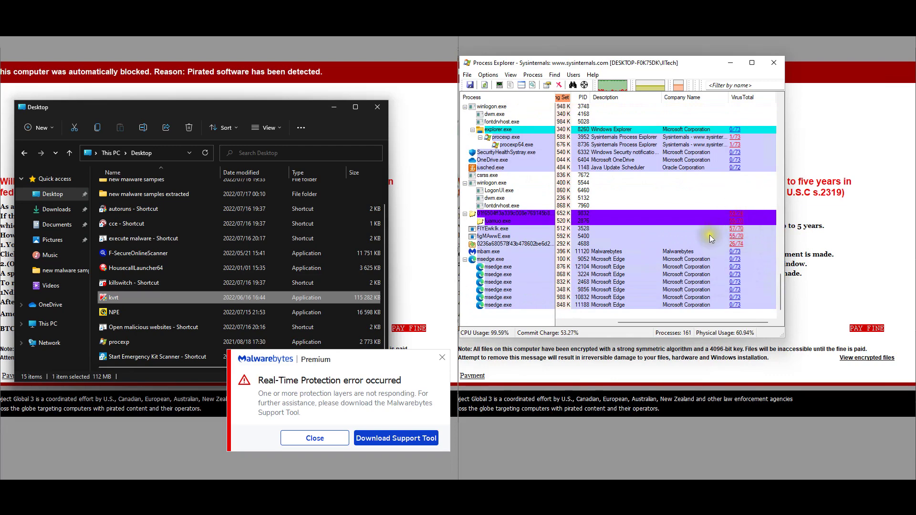
scroll(664, 246, up, 7)
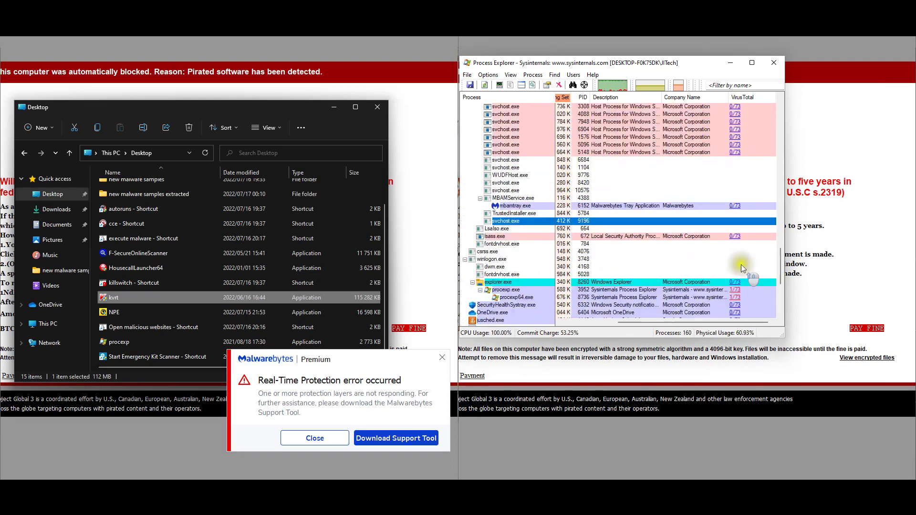
scroll(741, 266, up, 10)
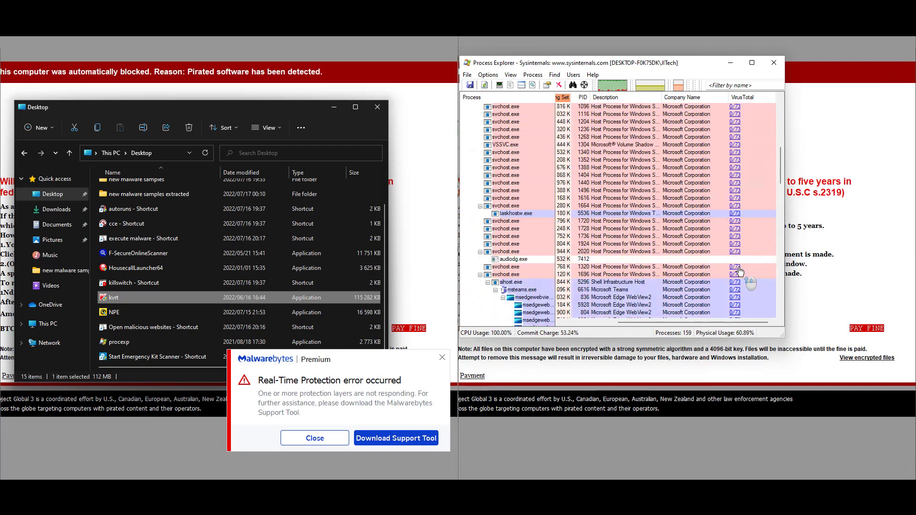
scroll(739, 271, up, 8)
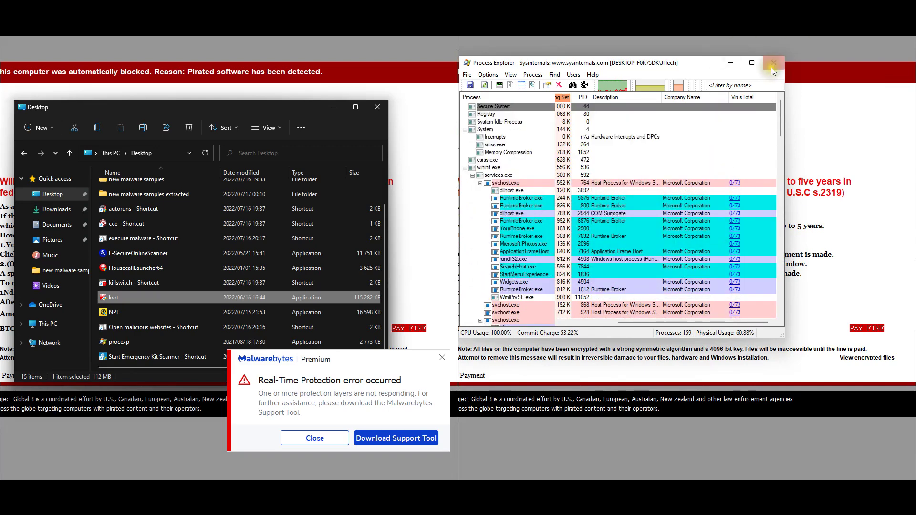
click(772, 63)
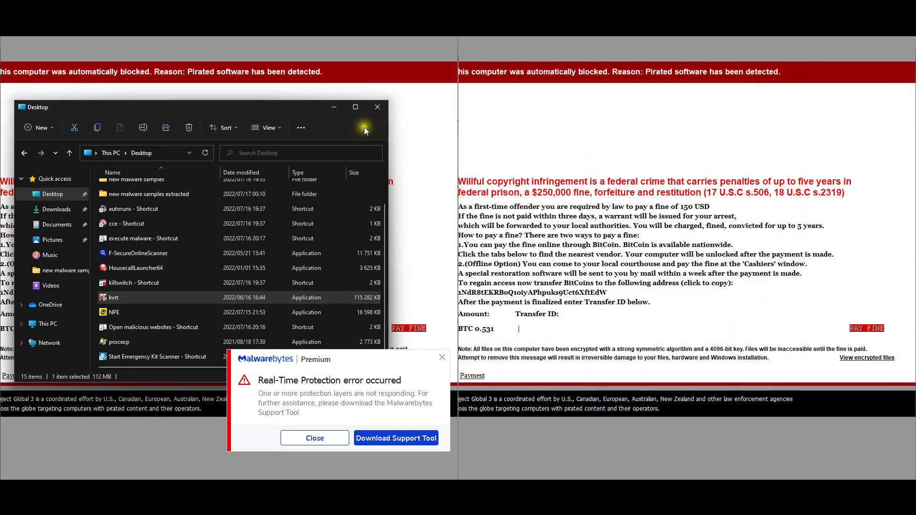
Step: Close the Desktop folder window and allow the blocked sample through the Defender Firewall alert
click(377, 106)
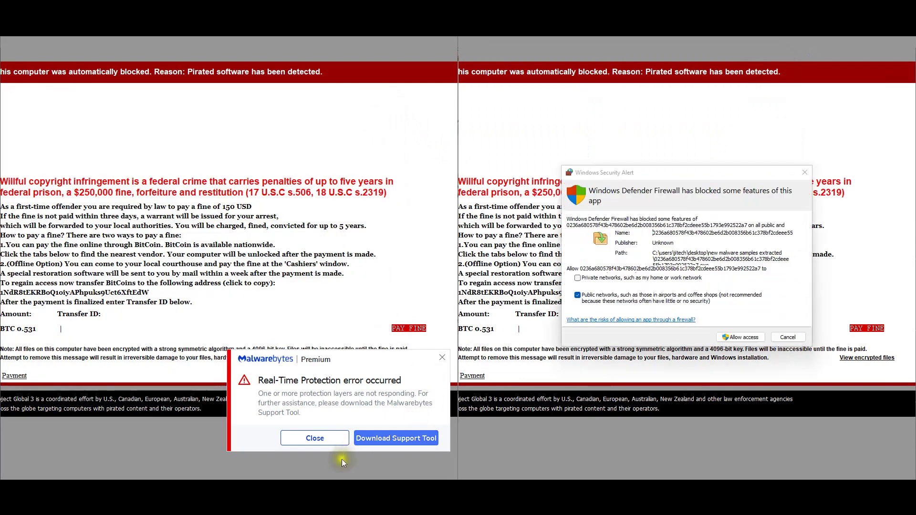
click(741, 337)
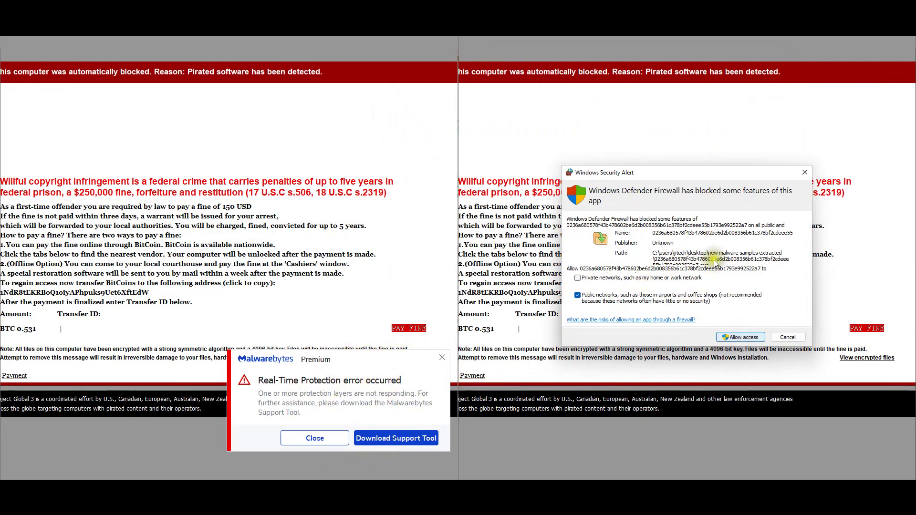
click(743, 338)
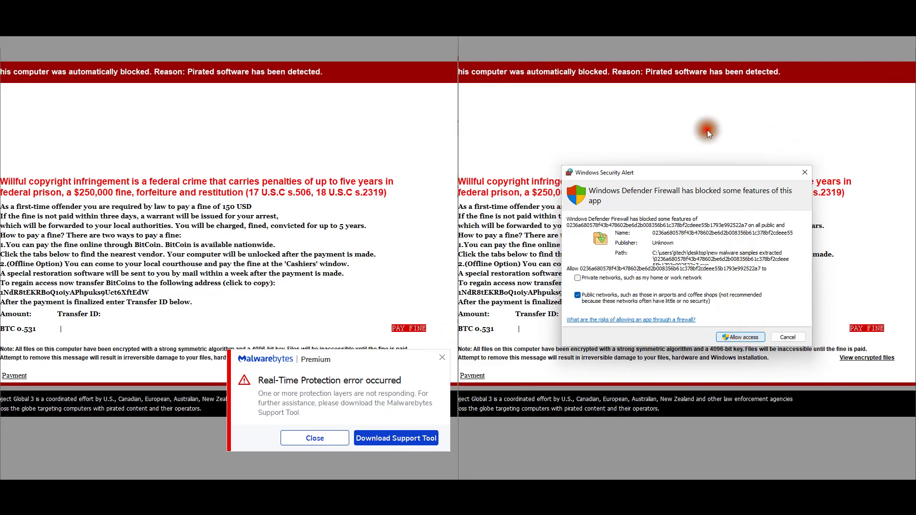
click(413, 149)
click(370, 260)
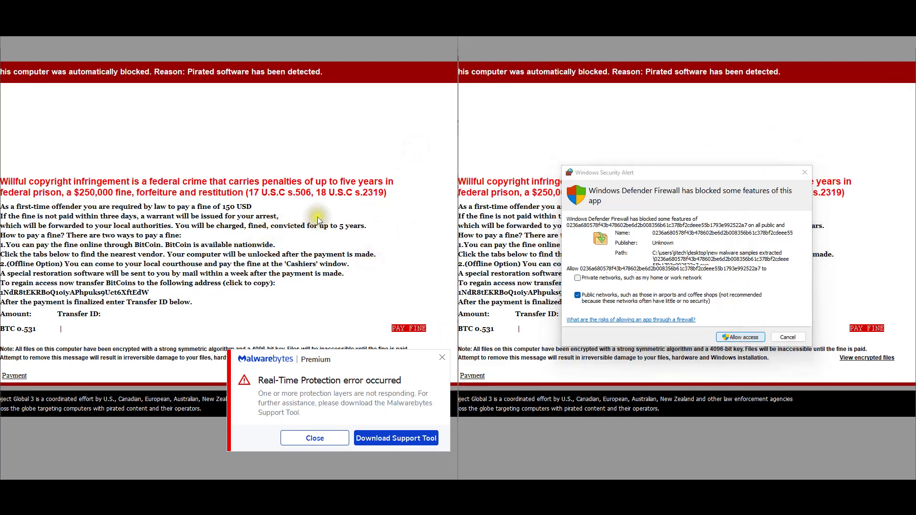
key(alt+Tab)
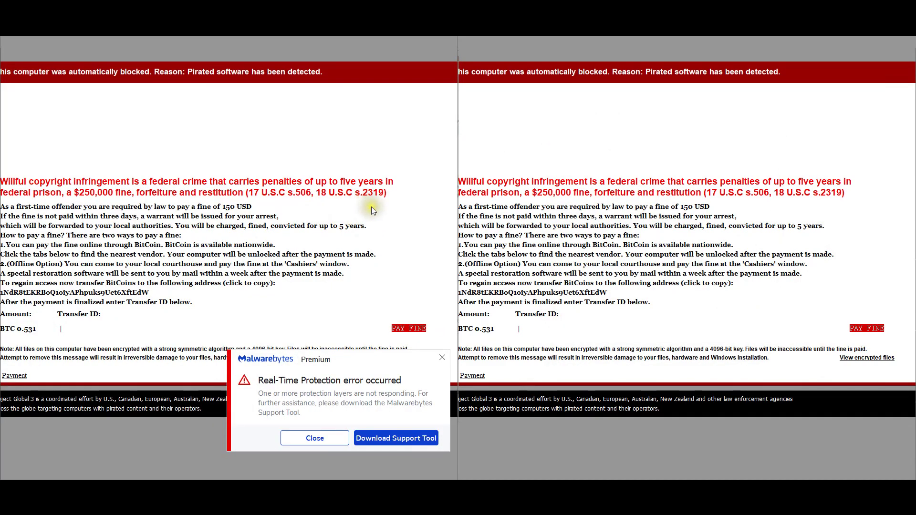
Step: Browse Downloads, Documents and Pictures (34 images), then dismiss the Real-Time Protection error popup
key(super+e)
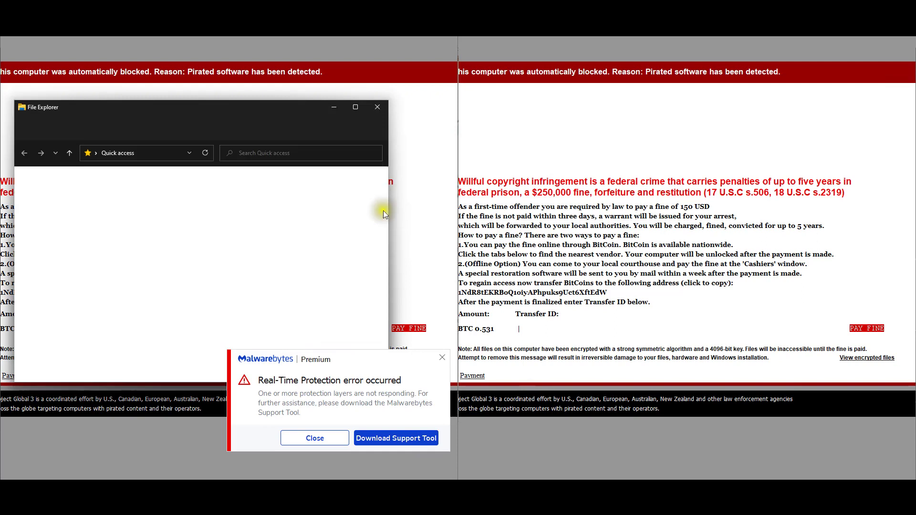
click(51, 210)
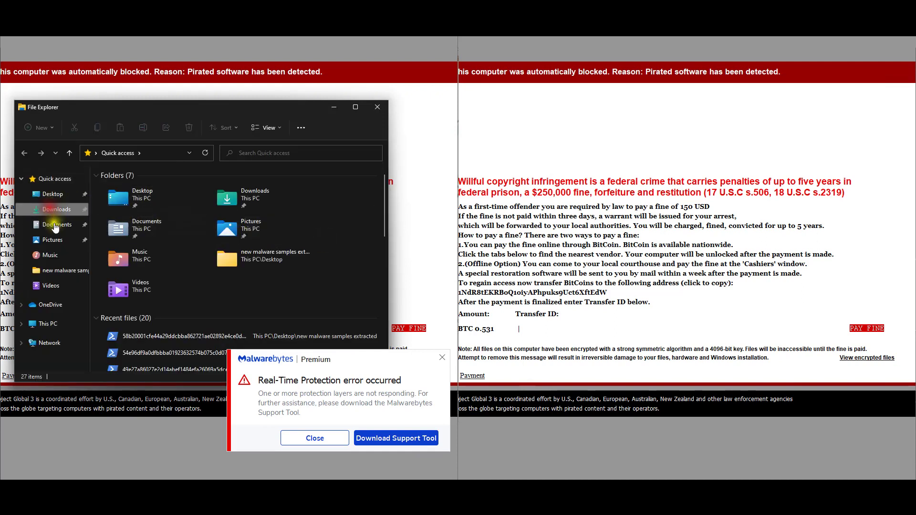
click(56, 228)
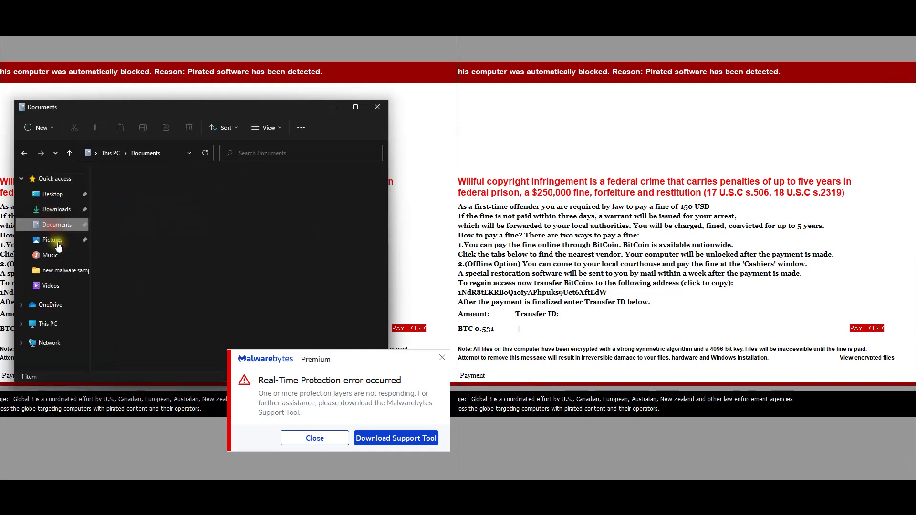
click(60, 245)
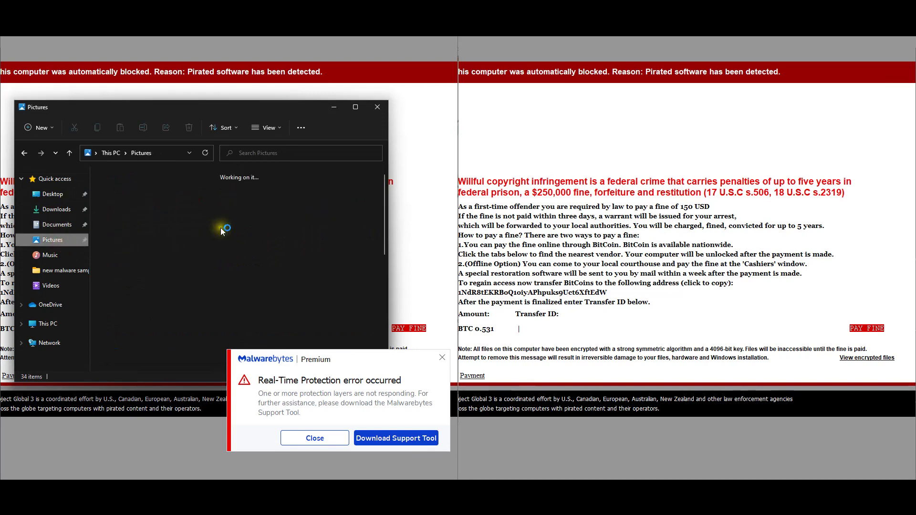
scroll(323, 225, down, 5)
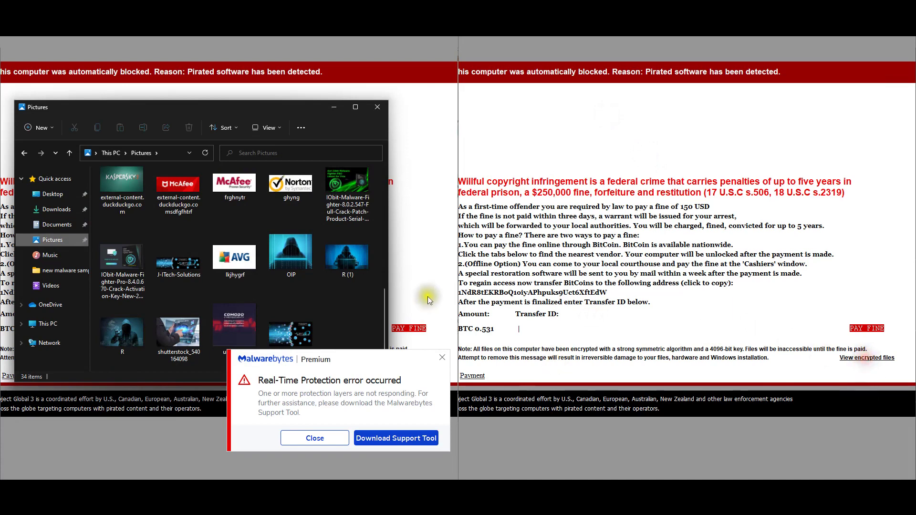
click(346, 438)
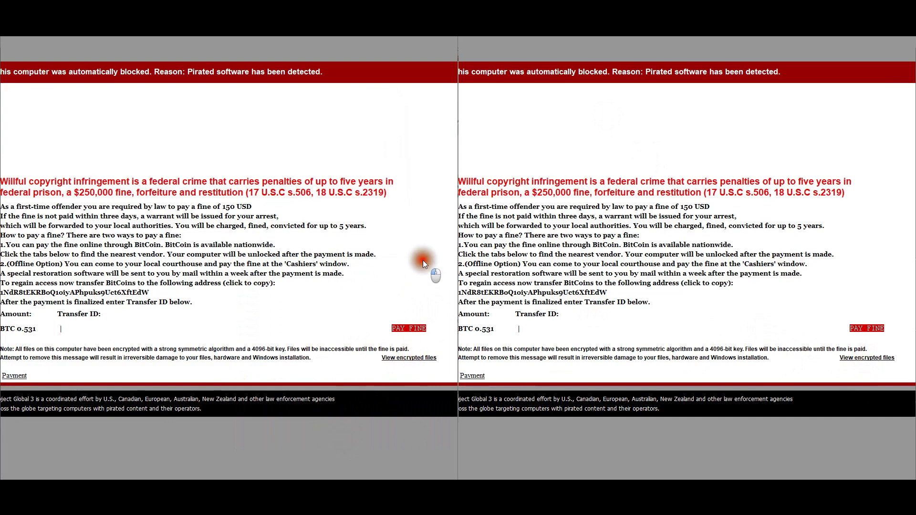
click(598, 206)
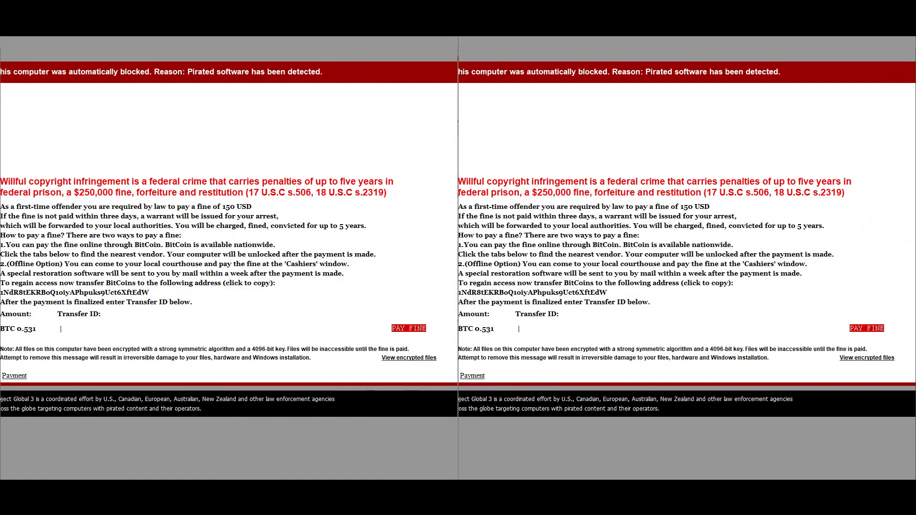
click(770, 240)
key(super)
Step: Restart the first machine and quarantine 1948 and 1545 threats in the two accounts
click(347, 436)
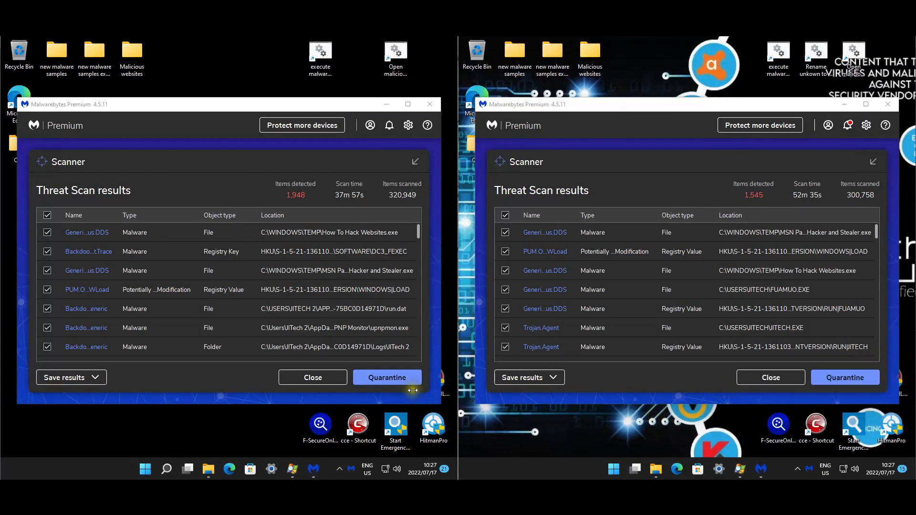
click(398, 379)
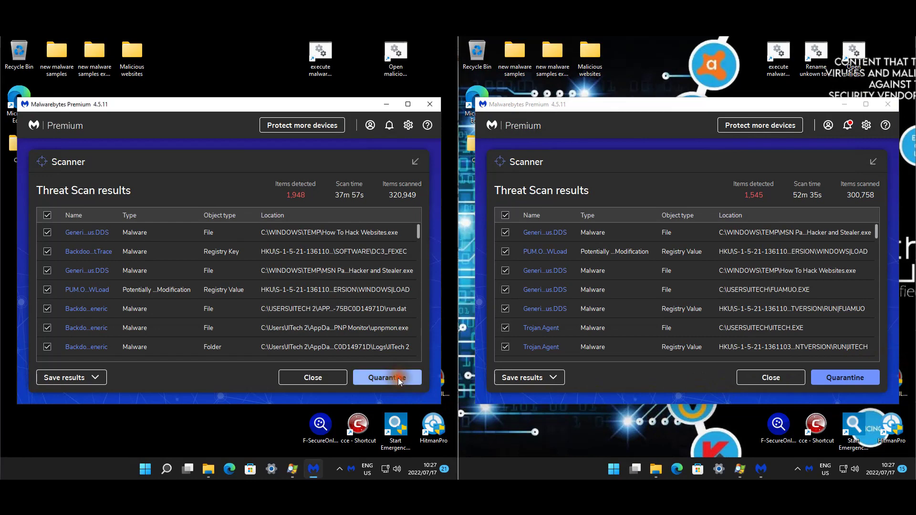
click(831, 380)
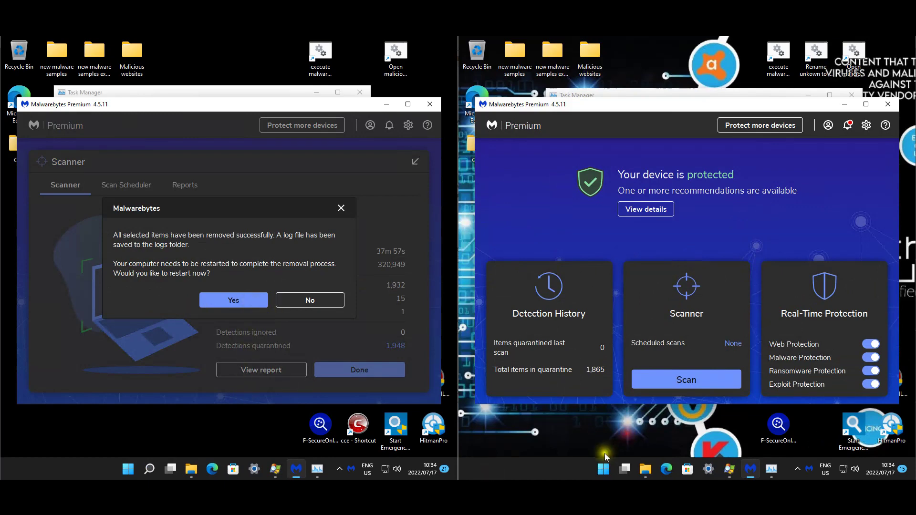
Step: Open the second machine's start options, then briefly open and close the Win+X menu
click(604, 470)
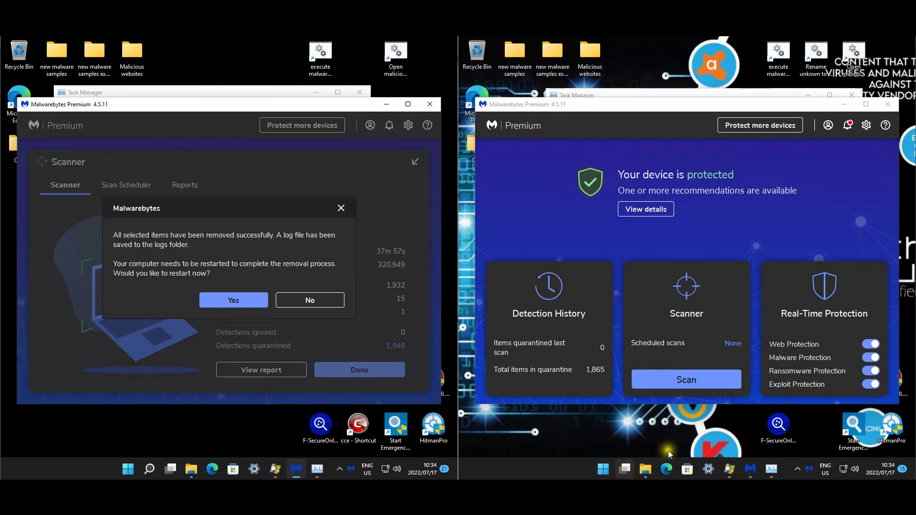
key(super+x)
key(Escape)
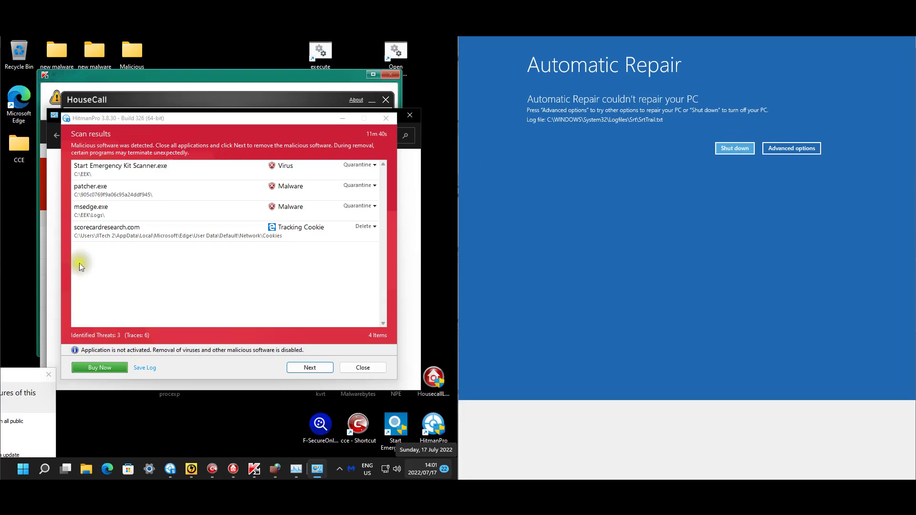
Step: Review HitmanPro's three detections, including Start Emergency Kit Scanner.exe, then close HitmanPro
click(136, 166)
click(136, 167)
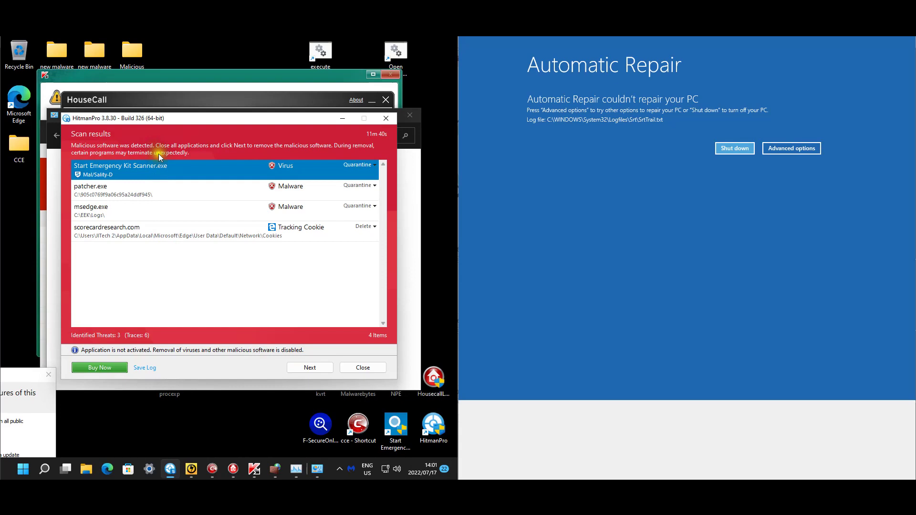
click(139, 209)
click(152, 170)
click(381, 370)
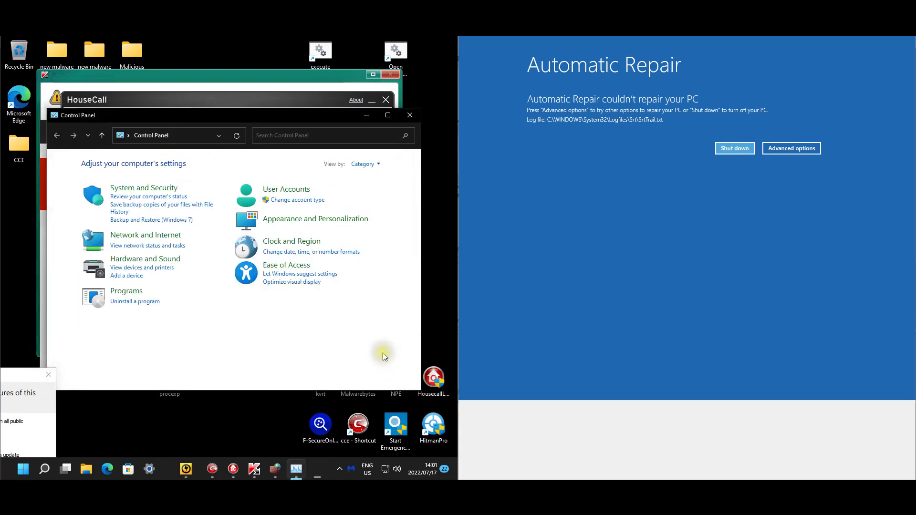
Step: Minimise Control Panel, scroll Norton Power Eraser's 8 detected threats, and close it
click(366, 115)
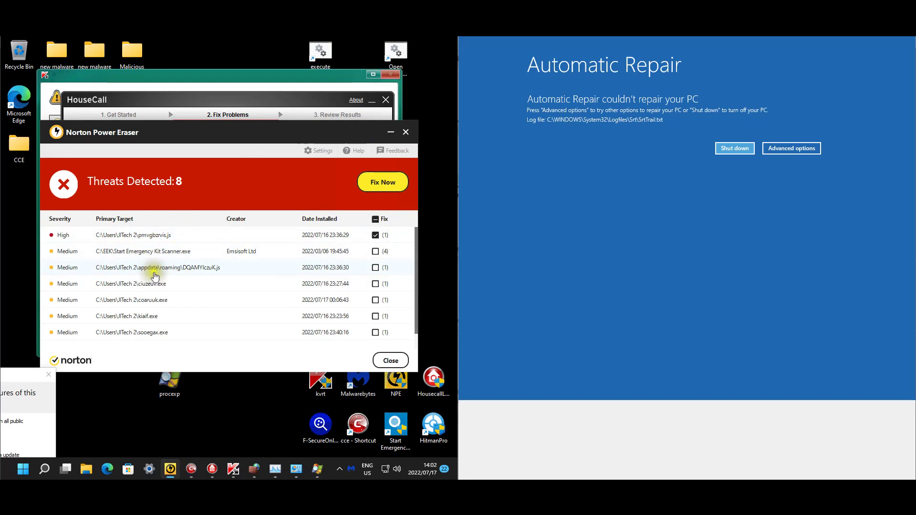
scroll(170, 286, down, 1)
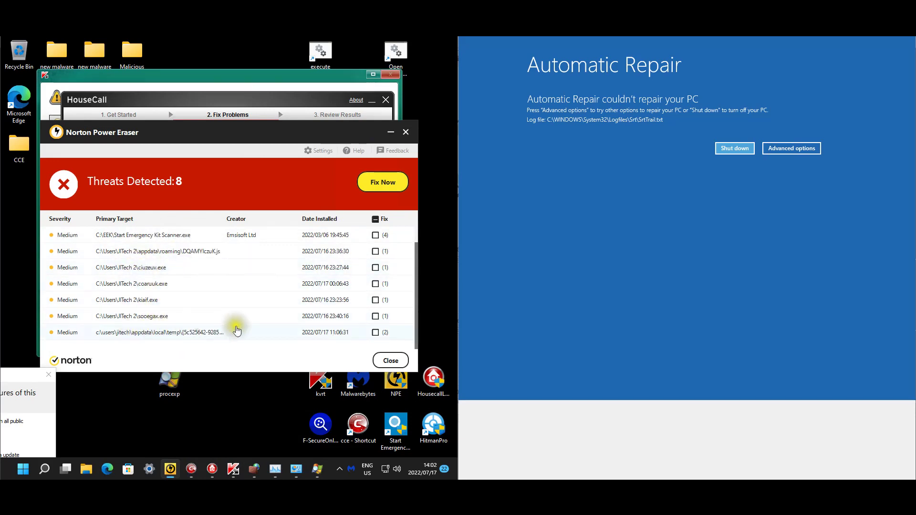
click(406, 132)
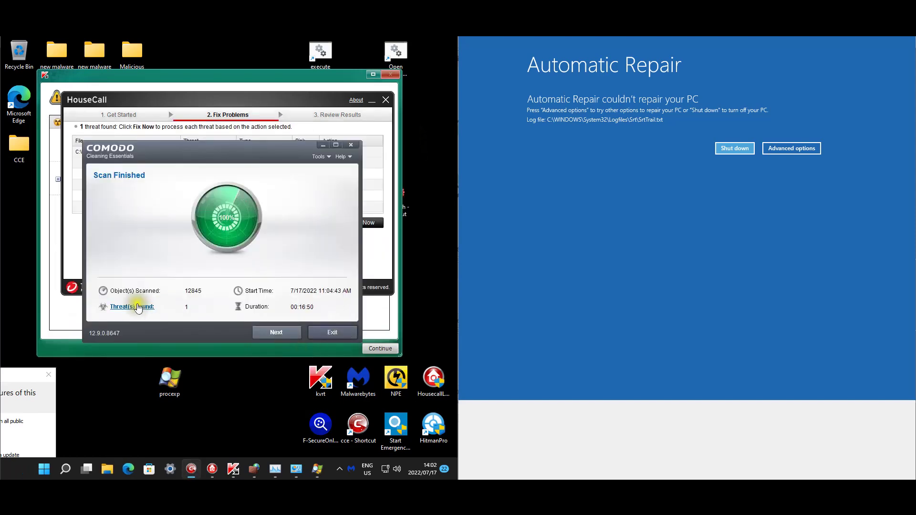
Step: View Comodo's detected threat, exit Comodo Cleaning Essentials with confirmation, and close HouseCall
key(Return)
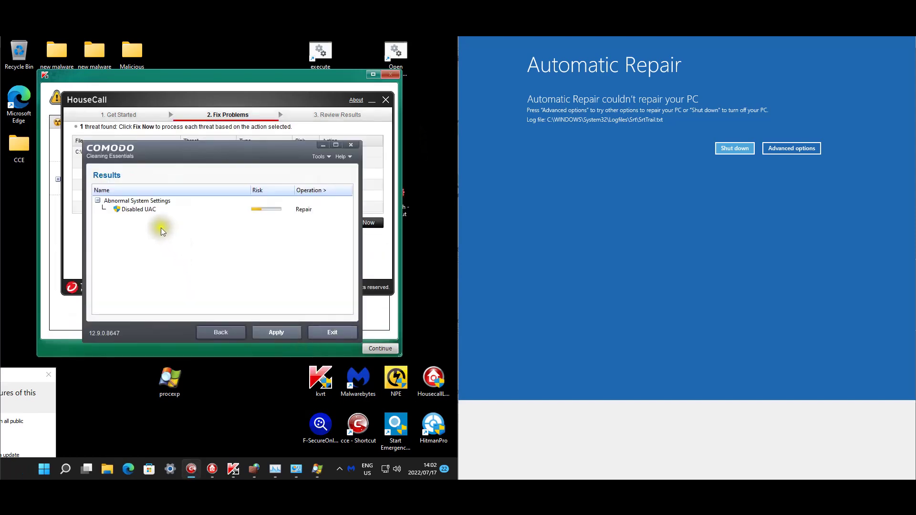
click(328, 333)
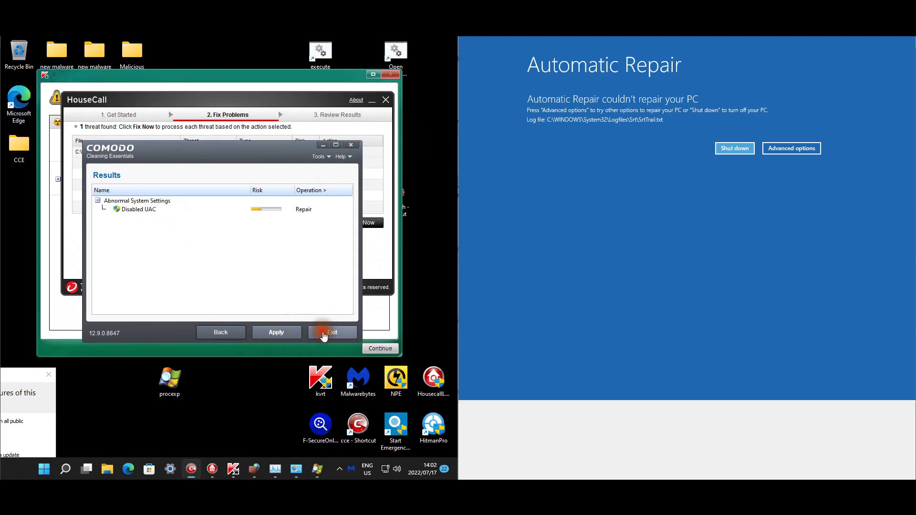
click(255, 265)
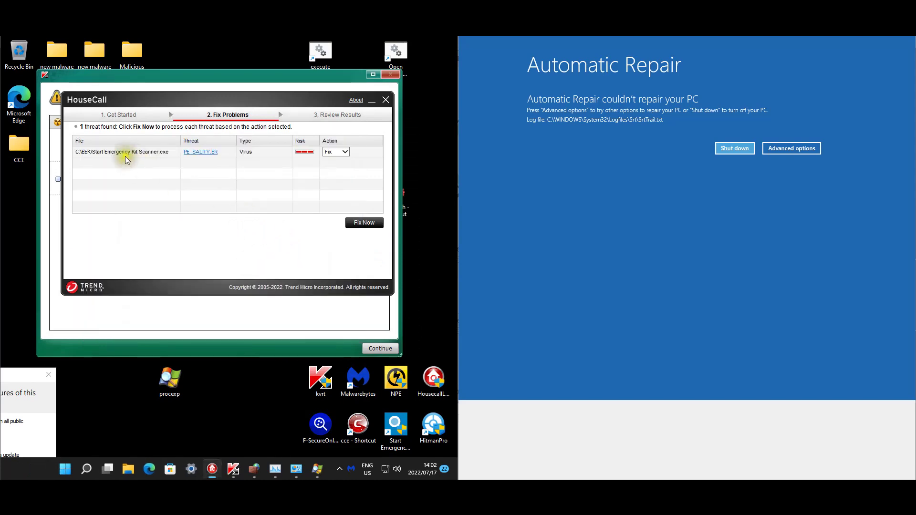
click(386, 101)
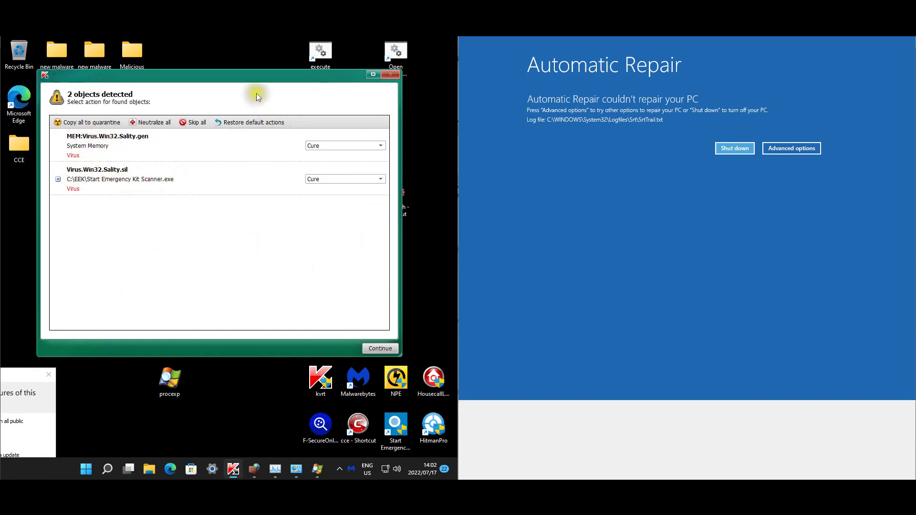
Step: Move Kaspersky's detection list aside to reveal the 2-object summary and cancel the firewall alert
drag(232, 81, 274, 404)
click(254, 469)
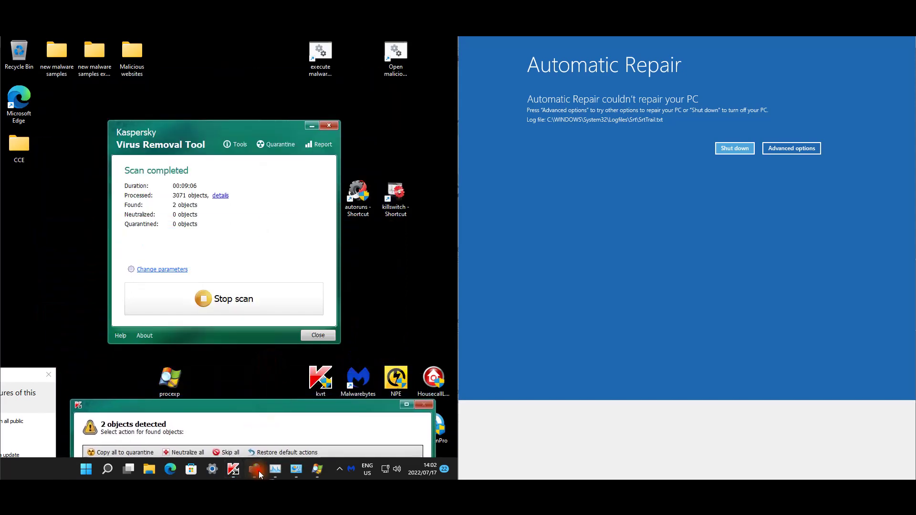
drag(31, 381, 339, 116)
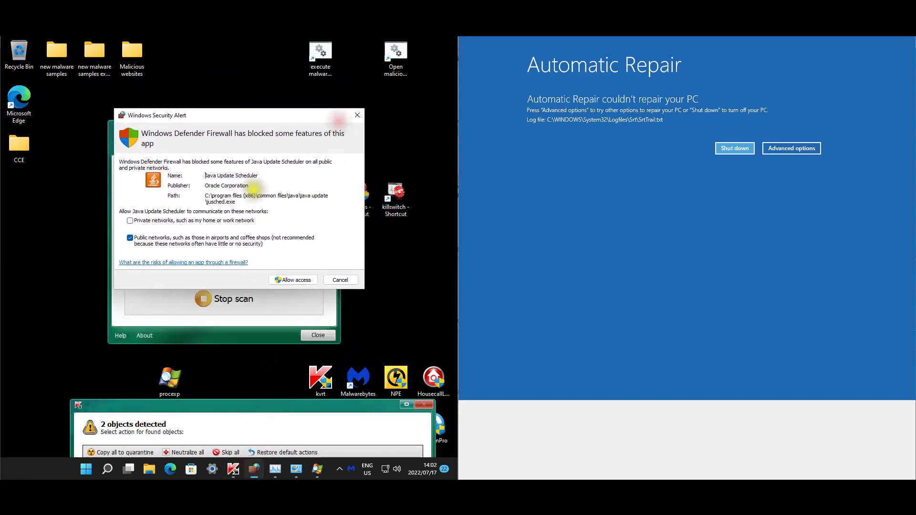
click(343, 279)
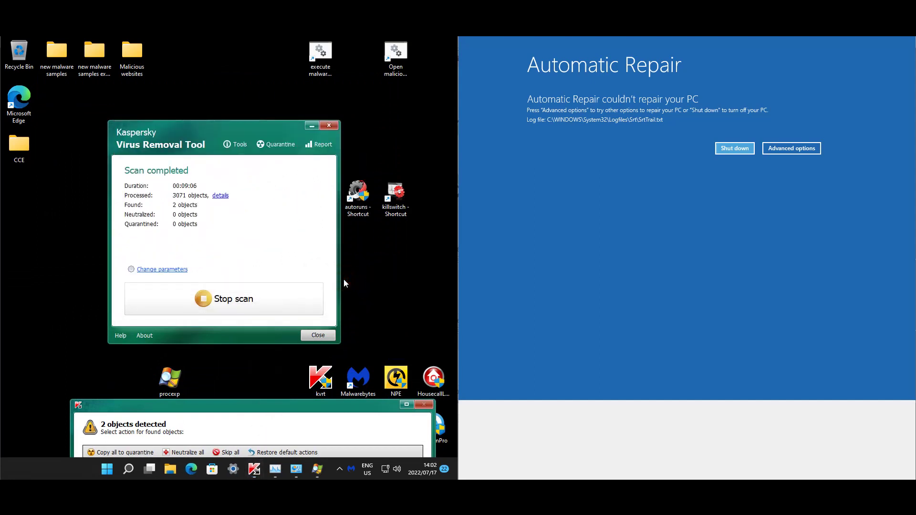
drag(280, 402, 167, 432)
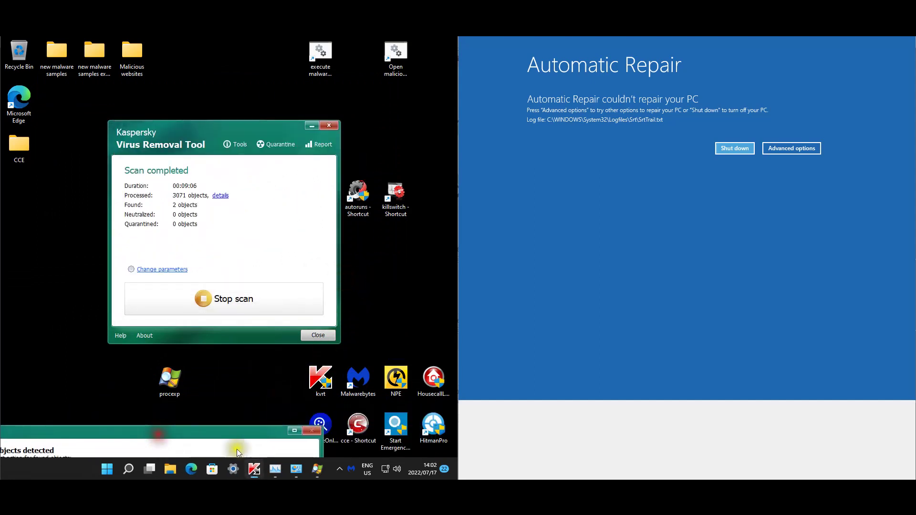
Step: Check Process Explorer's VirusTotal column for detections, then close Process Explorer
click(318, 469)
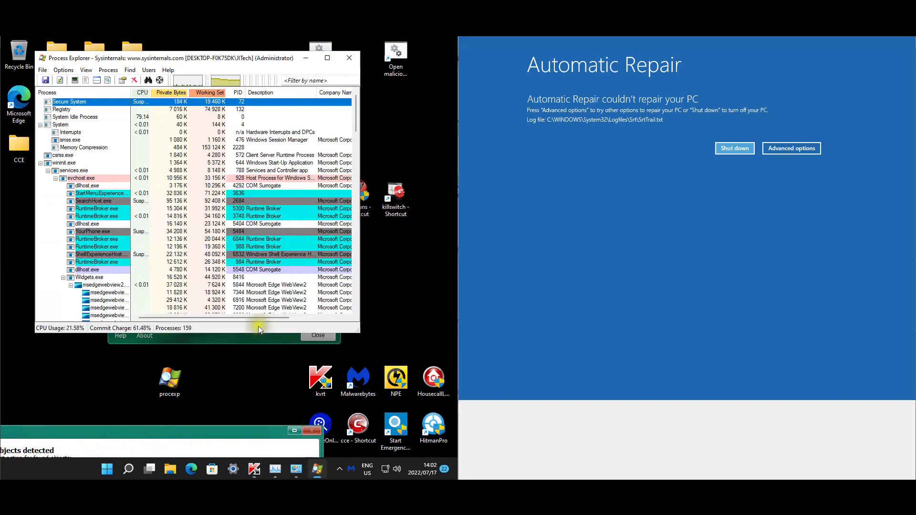
click(319, 317)
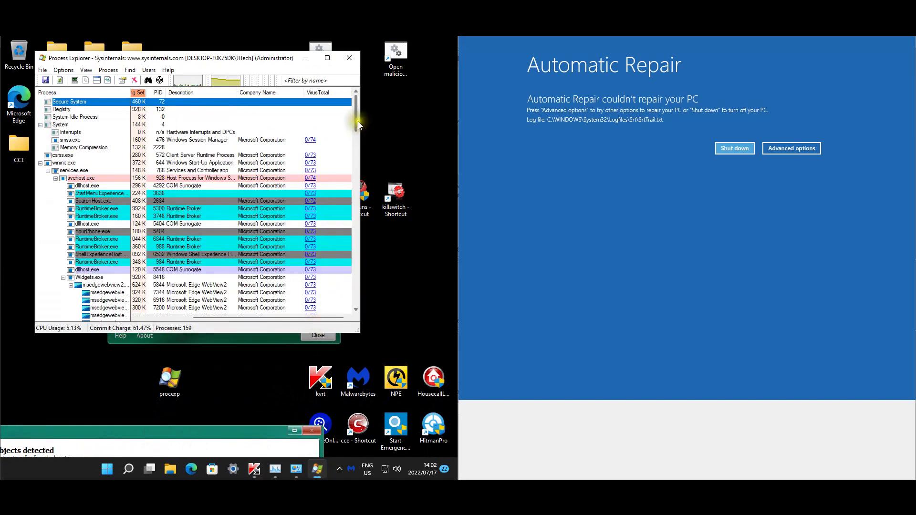
drag(358, 123, 344, 302)
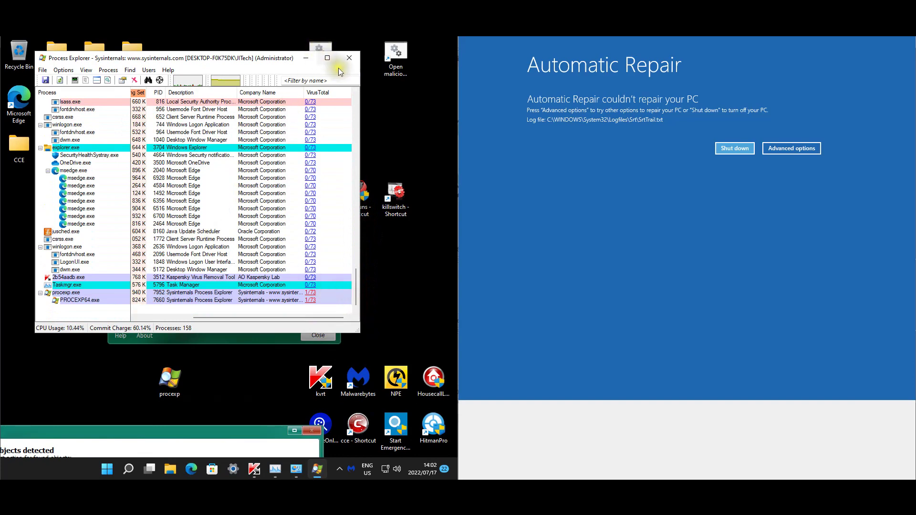
click(349, 59)
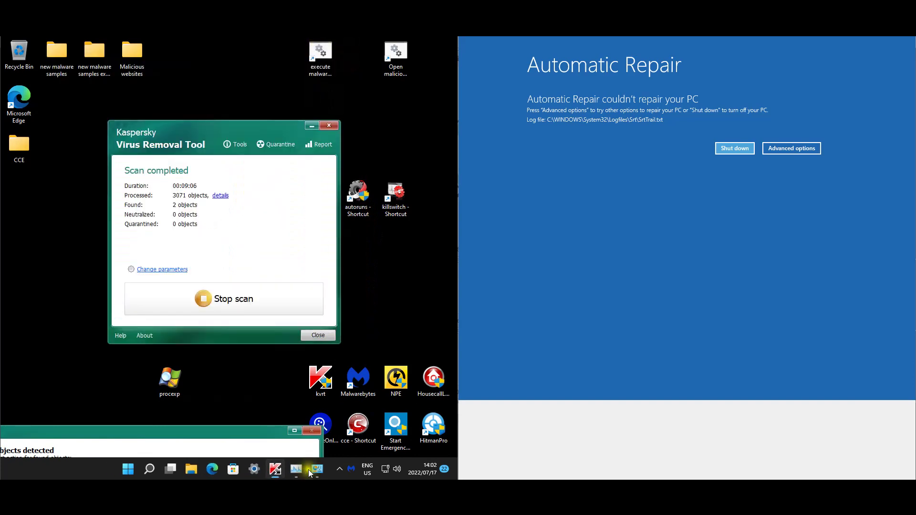
Step: Review Task Manager's startup entries, which are only ordinary items, then close Task Manager
click(307, 472)
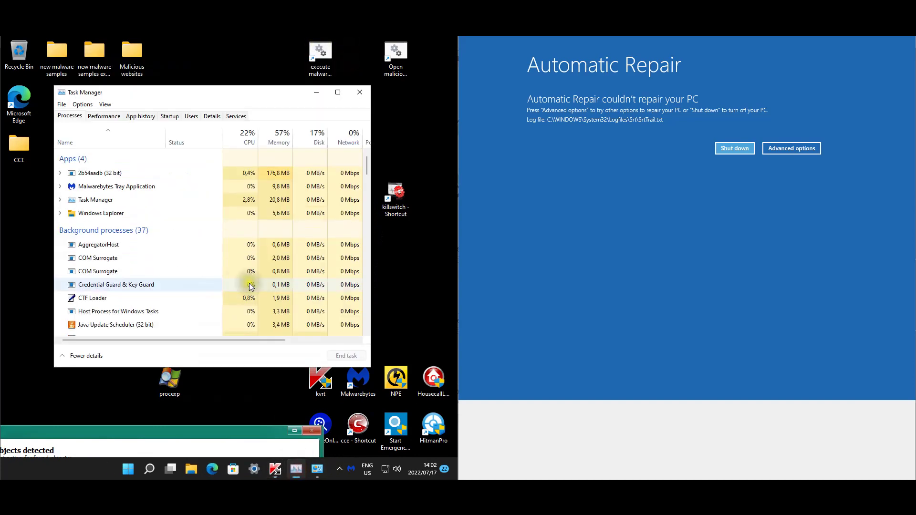
click(168, 119)
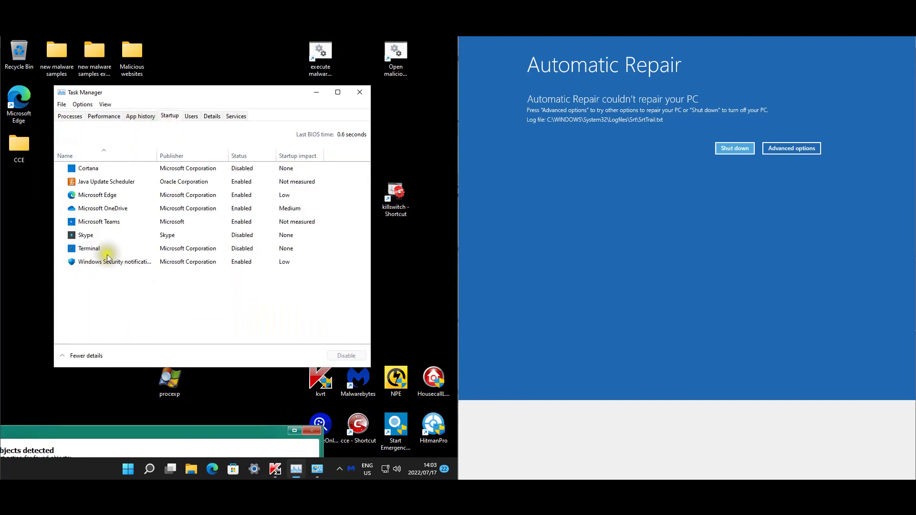
click(361, 92)
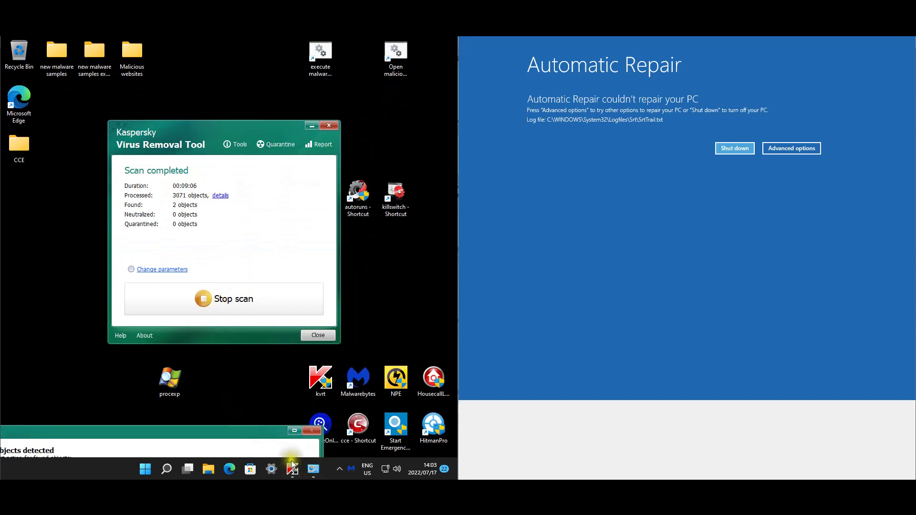
Step: Review the installed programs list in Control Panel, then close it
click(313, 469)
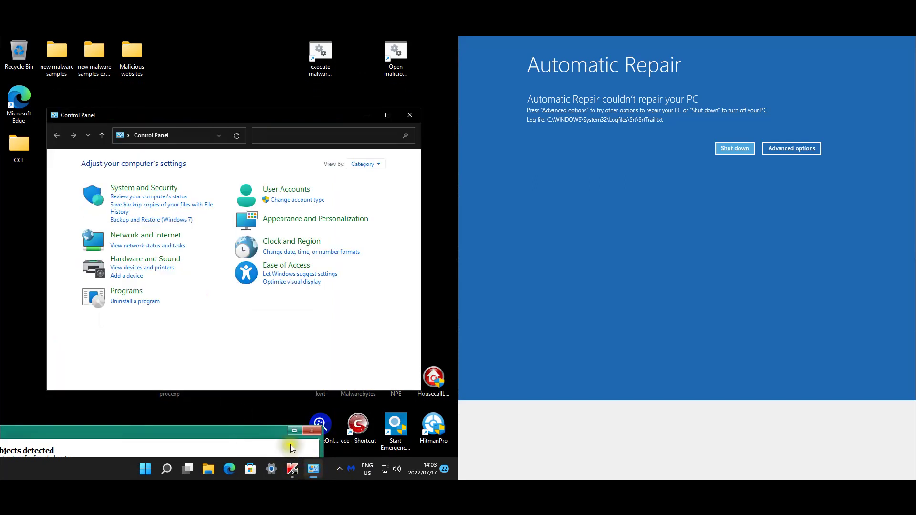
click(149, 303)
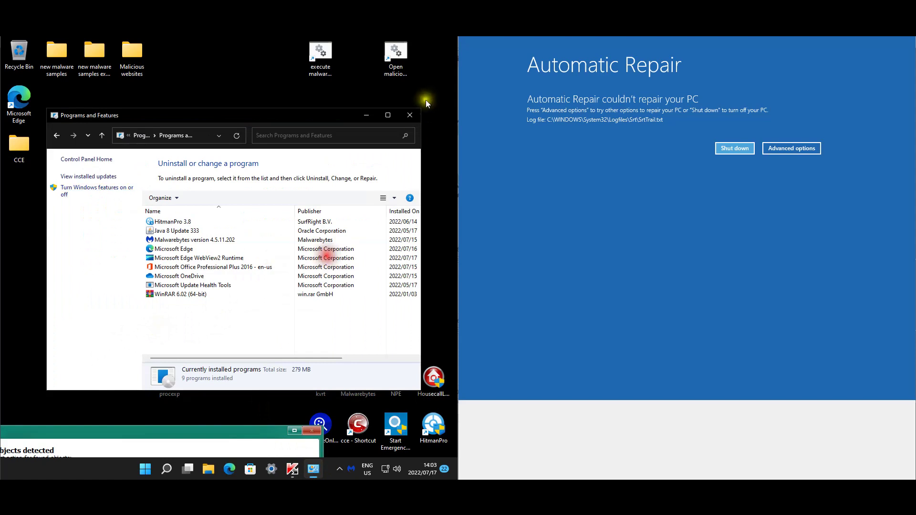
click(412, 114)
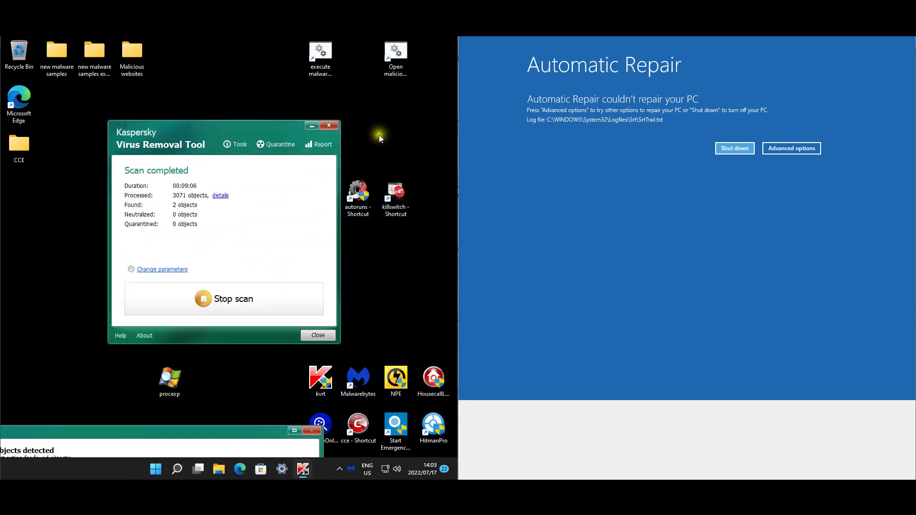
Step: Inspect This PC, Documents (3 files), the empty Downloads folder and Pictures (34 images), then close File Explorer
key(super+e)
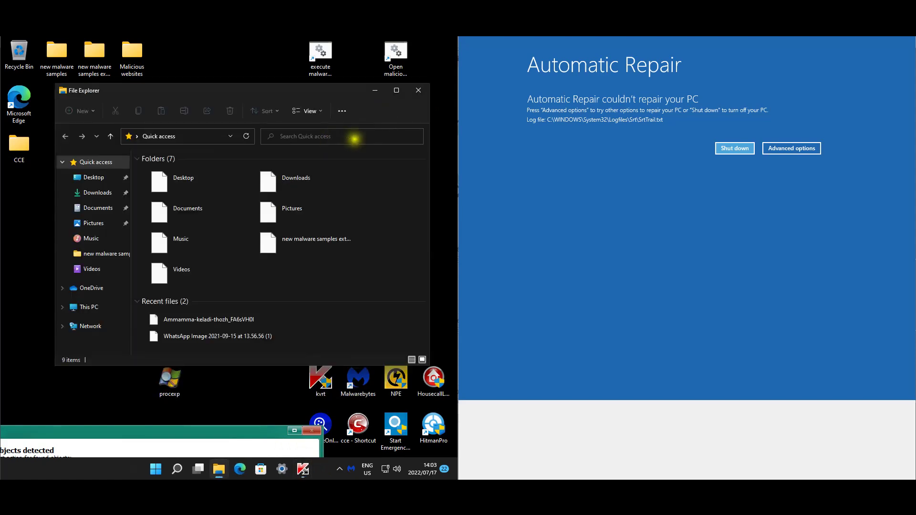
click(98, 308)
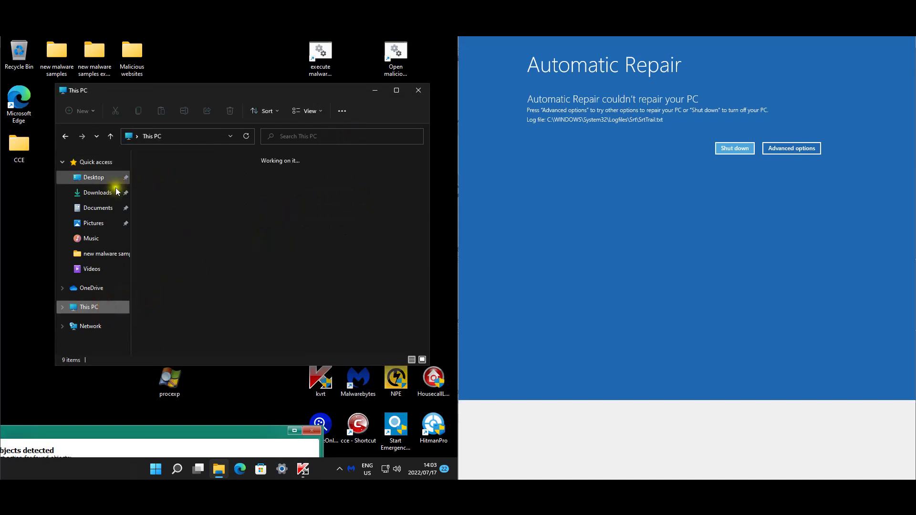
click(100, 210)
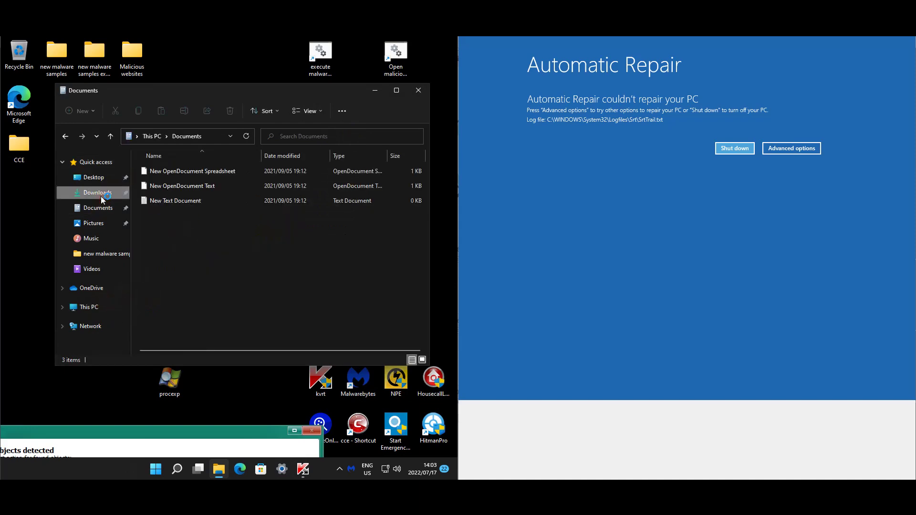
click(101, 197)
click(118, 209)
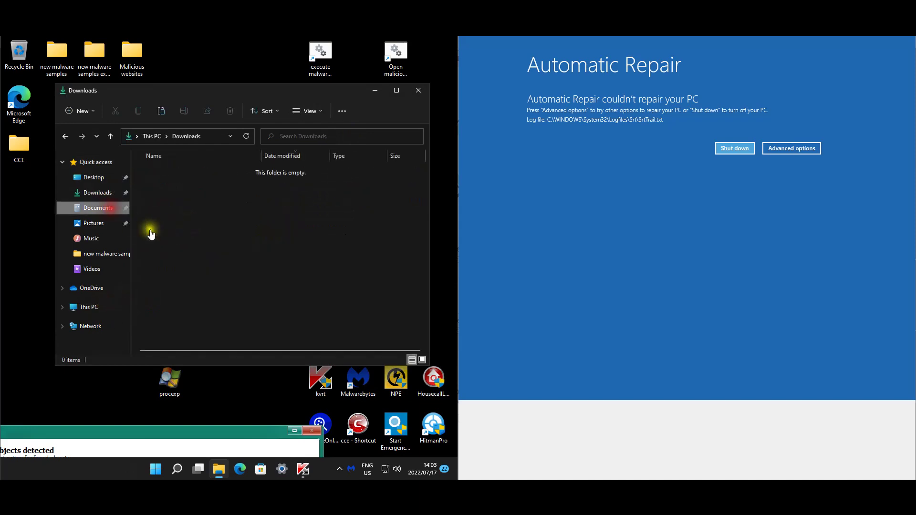
click(92, 223)
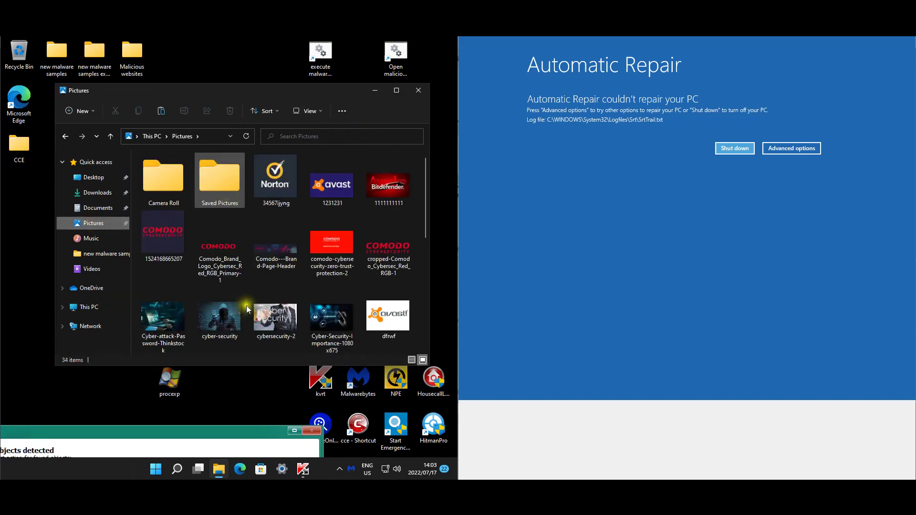
scroll(247, 308, down, 3)
scroll(248, 307, down, 1)
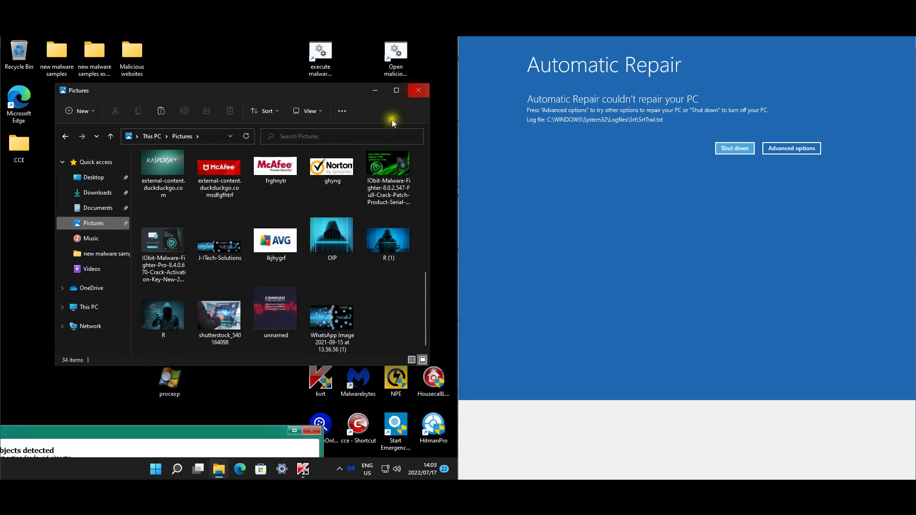
click(642, 158)
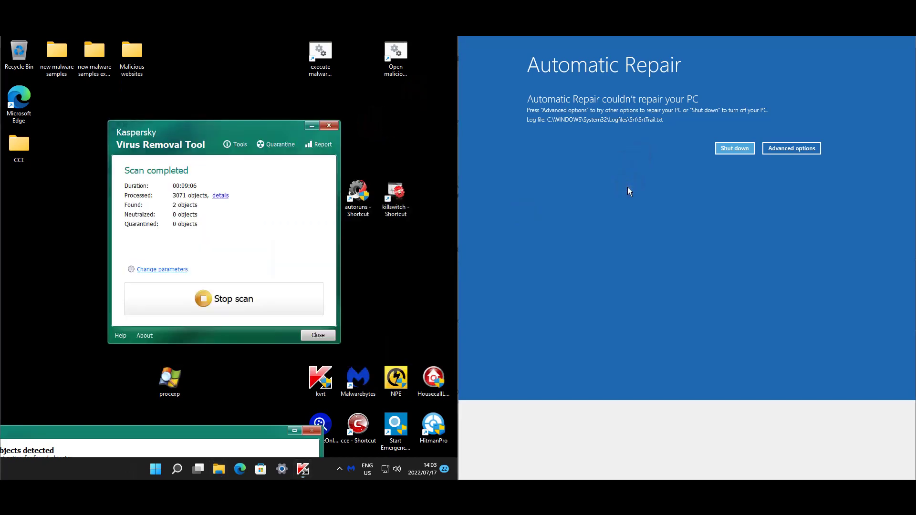
click(197, 72)
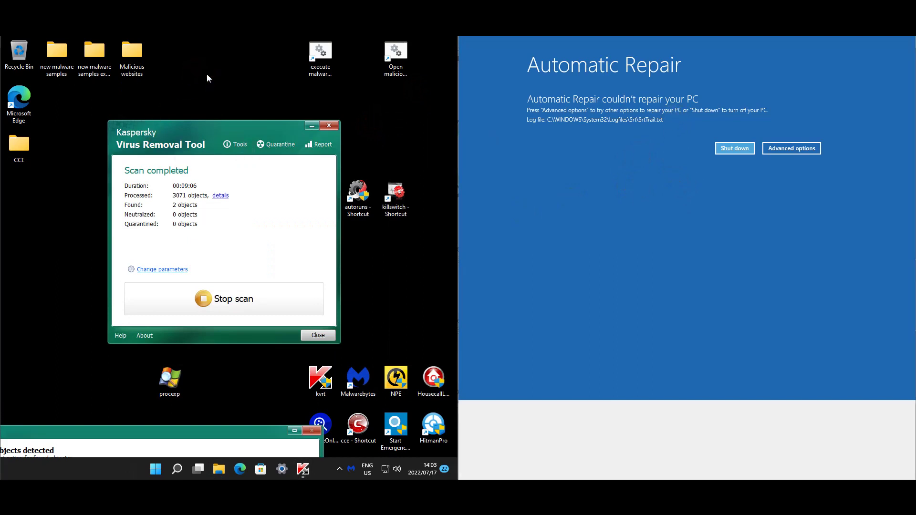